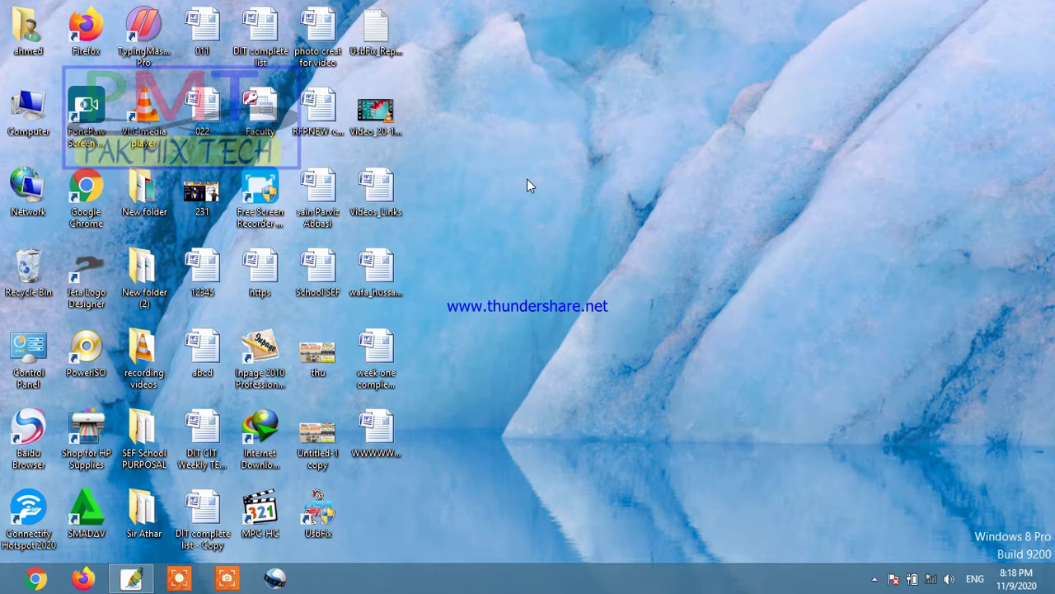
pyautogui.click(577, 222)
pyautogui.rightClick(542, 206)
pyautogui.click(599, 251)
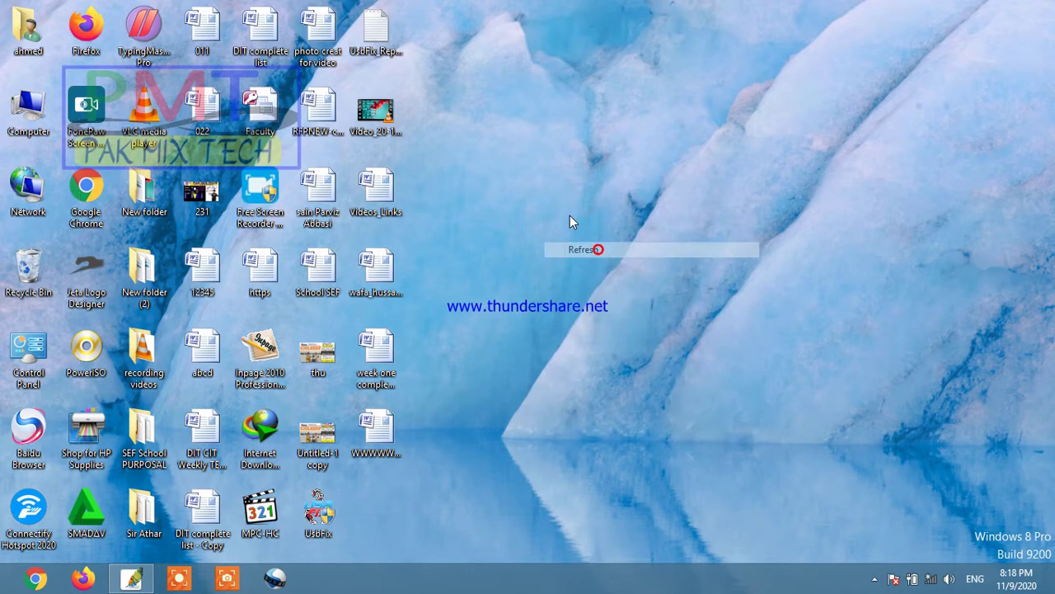
pyautogui.rightClick(565, 221)
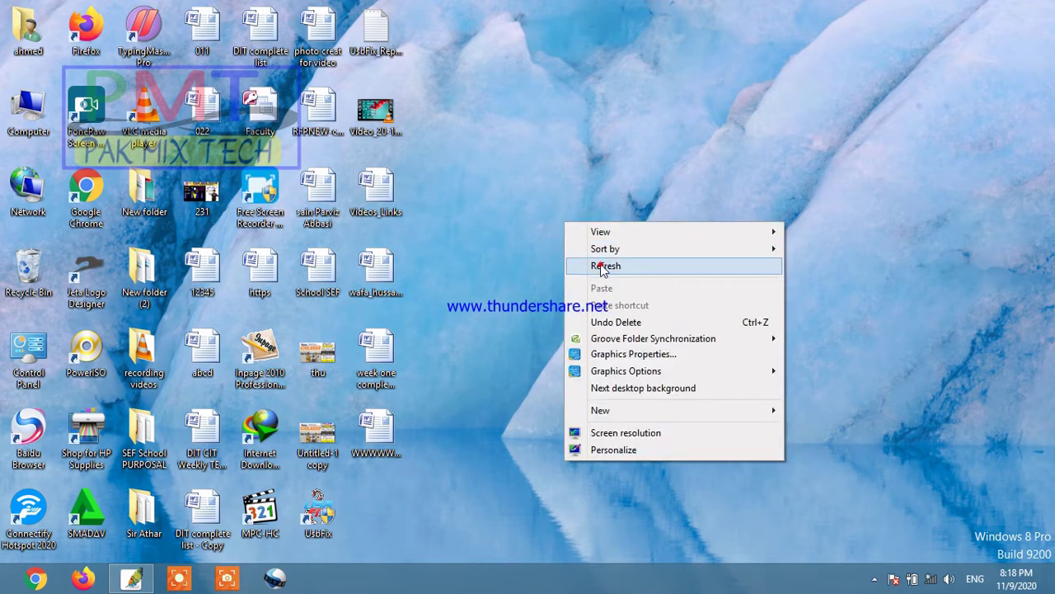
pyautogui.click(599, 266)
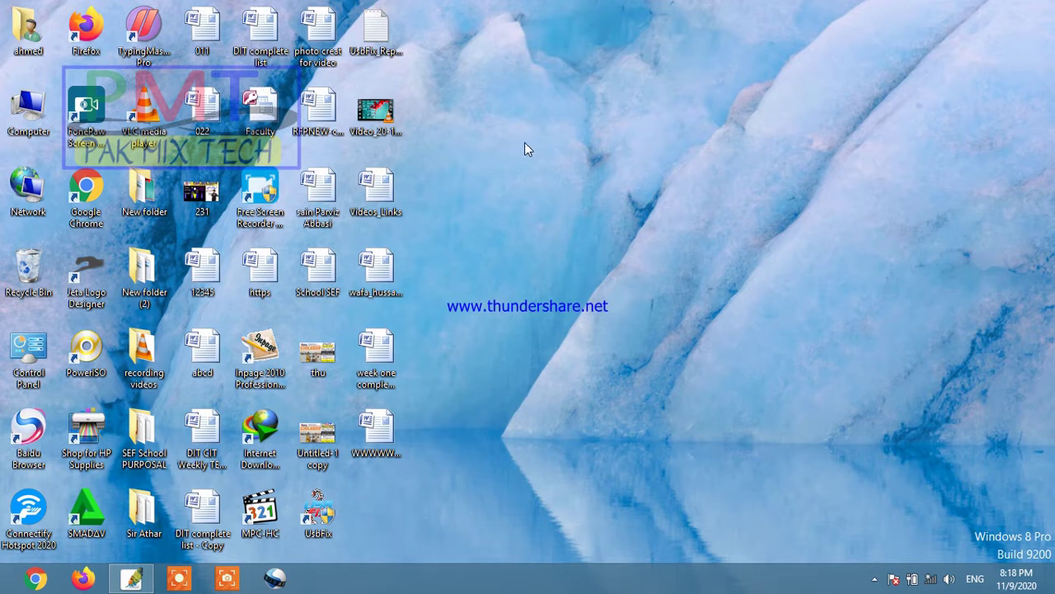
pyautogui.rightClick(525, 148)
pyautogui.click(554, 191)
pyautogui.rightClick(544, 164)
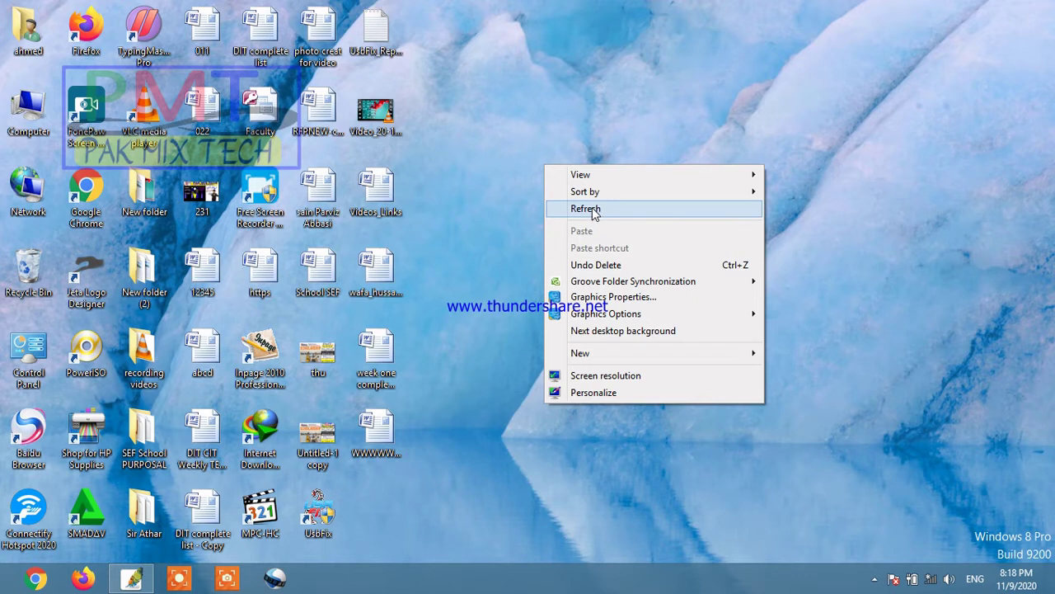
pyautogui.click(592, 211)
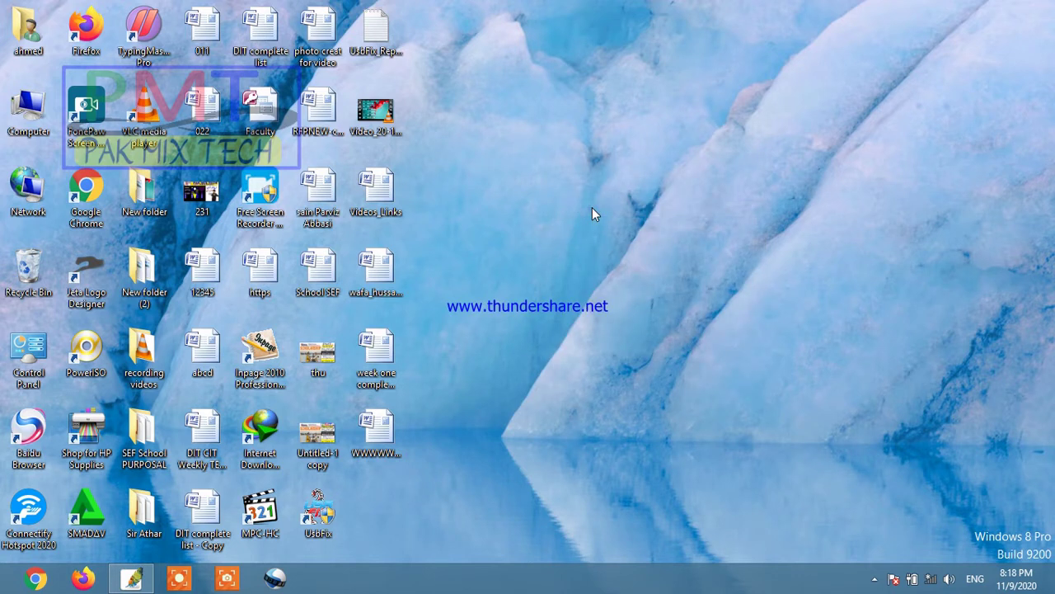
pyautogui.rightClick(527, 202)
pyautogui.click(558, 253)
pyautogui.rightClick(518, 209)
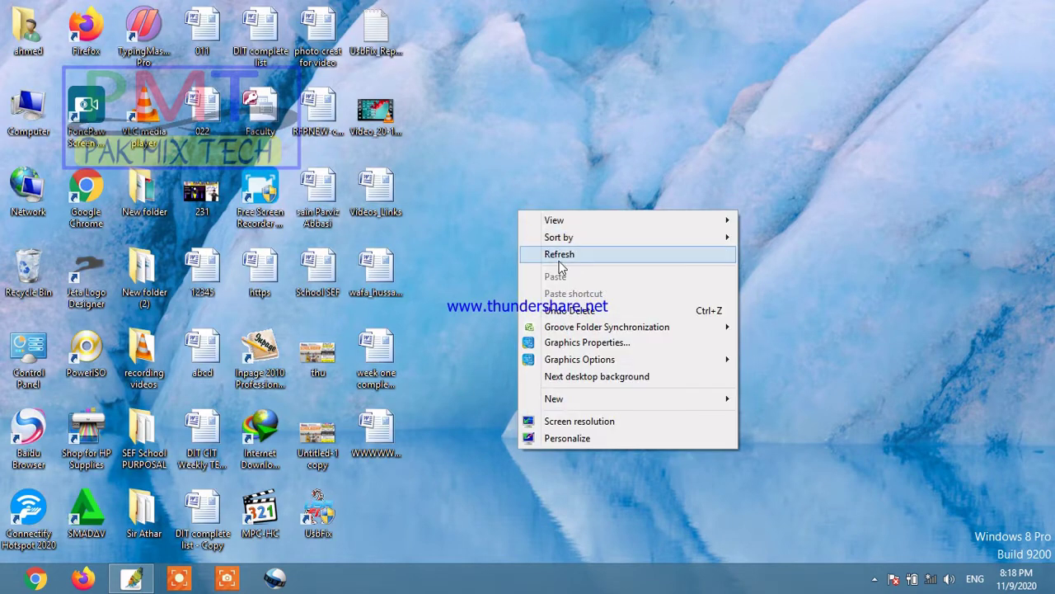
pyautogui.click(559, 259)
pyautogui.rightClick(506, 203)
pyautogui.click(576, 249)
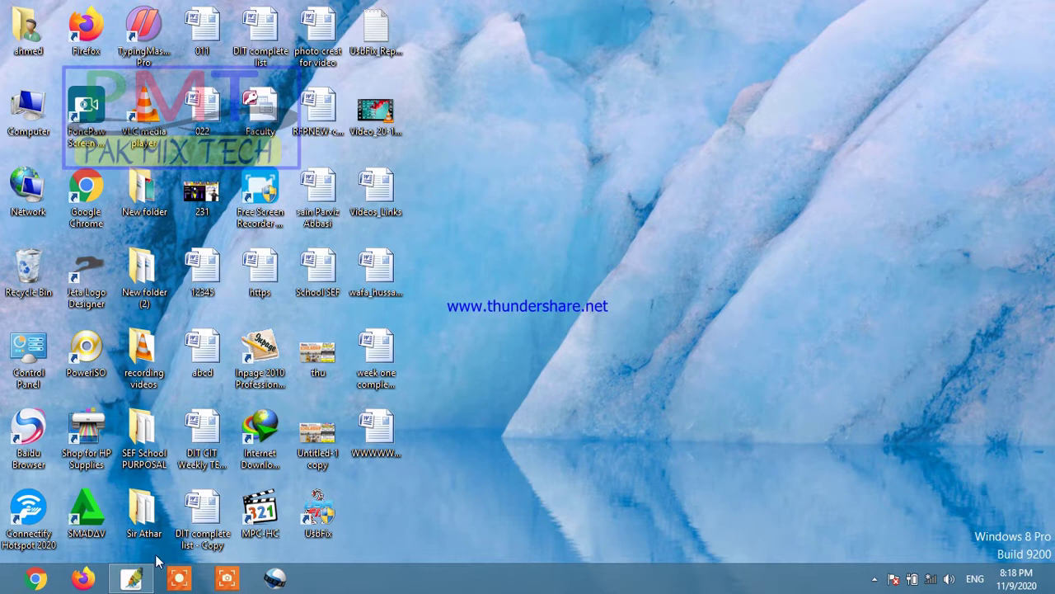
# Switch to Adobe Photoshop and add a new layer to the blank Untitled-1 document
pyautogui.click(132, 578)
pyautogui.moveTo(444, 106)
pyautogui.mouseDown()
pyautogui.moveTo(613, 123)
pyautogui.moveTo(462, 105)
pyautogui.mouseUp()
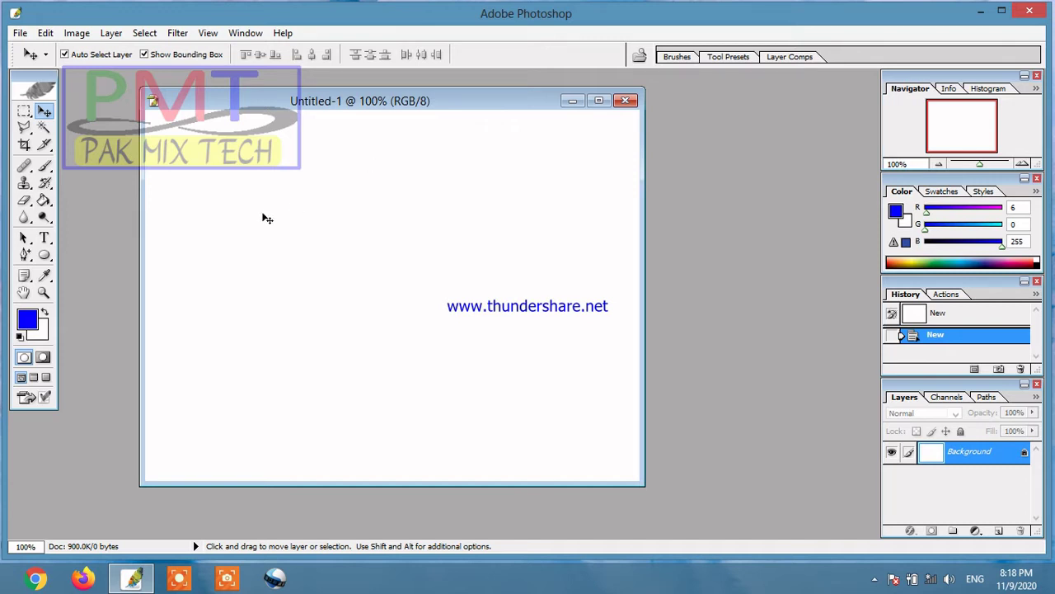
pyautogui.click(998, 530)
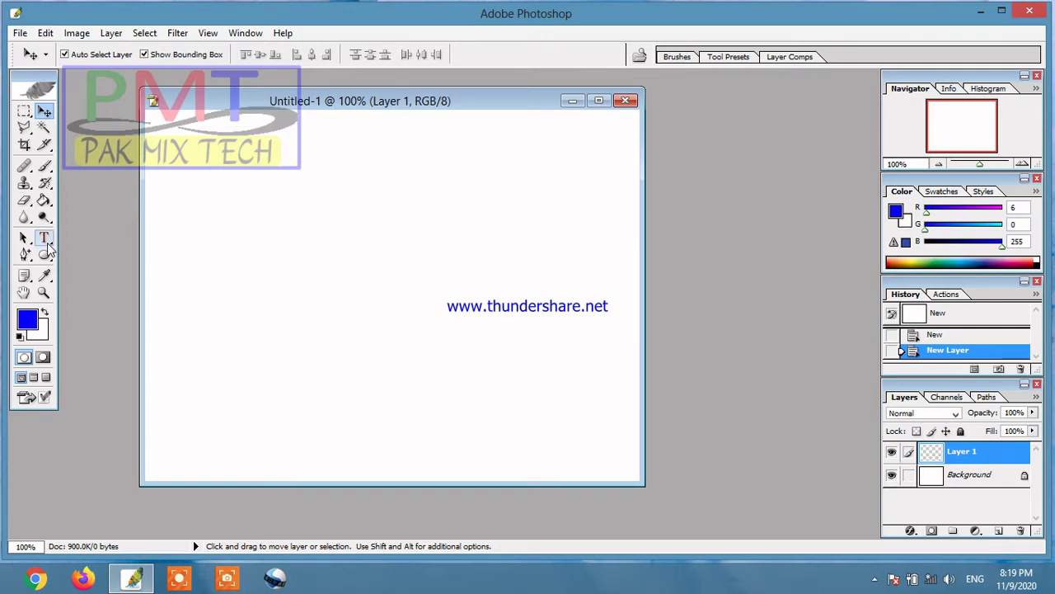
# Create a wide text box across the canvas with the text PMT and enlarge the text to 83.49 pt
pyautogui.click(44, 238)
pyautogui.moveTo(173, 188); pyautogui.dragTo(595, 381)
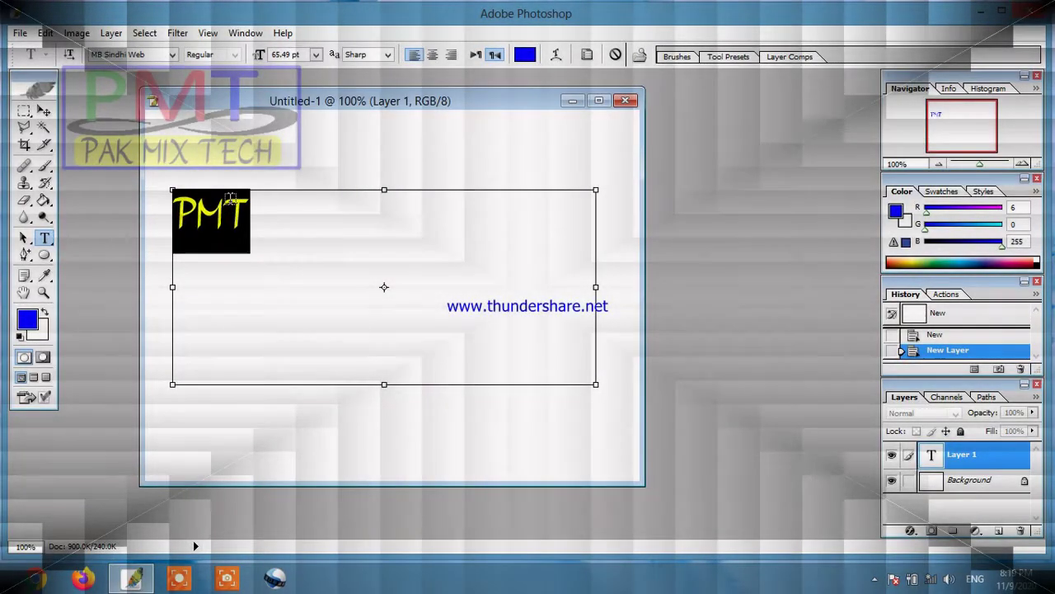
pyautogui.hotkey('ctrl', 'shift', '.')
pyautogui.hotkey('ctrl', 'shift', '.')
pyautogui.hotkey('ctrl', 'shift', '.')
pyautogui.hotkey('ctrl', 'shift', '.')
pyautogui.hotkey('ctrl', 'shift', '.')
pyautogui.hotkey('ctrl', 'shift', '.')
pyautogui.hotkey('ctrl', 'shift', '.')
pyautogui.hotkey('ctrl', 'shift', '.')
pyautogui.hotkey('ctrl', 'shift', '.')
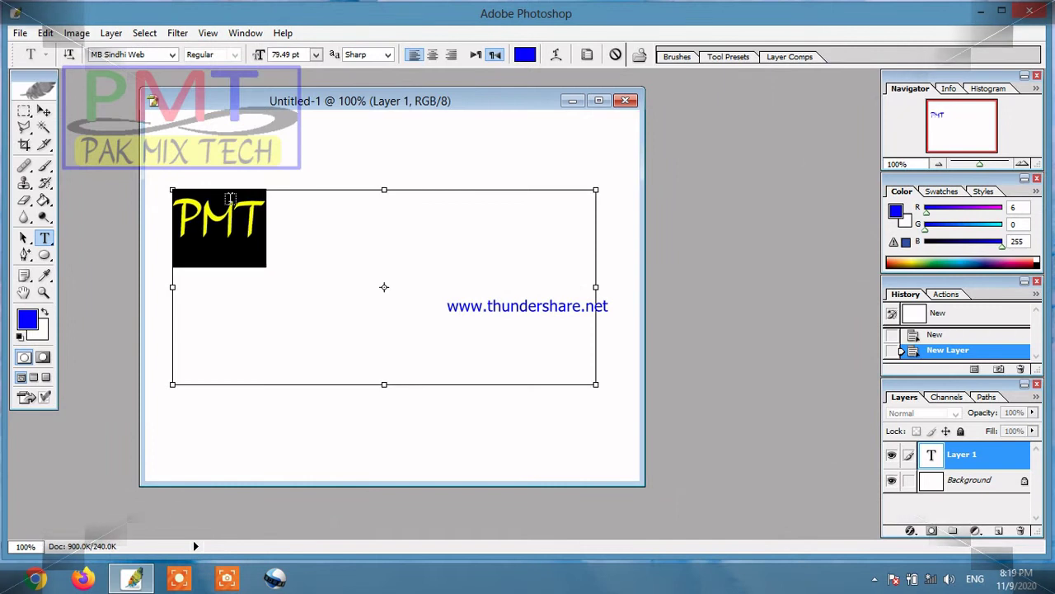
# Select the PMT text and change its font to Aharoni Bold
pyautogui.click(337, 242)
pyautogui.moveTo(304, 226); pyautogui.dragTo(193, 222)
pyautogui.click(171, 227)
pyautogui.click(193, 222)
pyautogui.moveTo(274, 232); pyautogui.dragTo(184, 218)
pyautogui.click(124, 54)
pyautogui.press('Up')
pyautogui.press('Up')
pyautogui.press('Up')
pyautogui.press('Up')
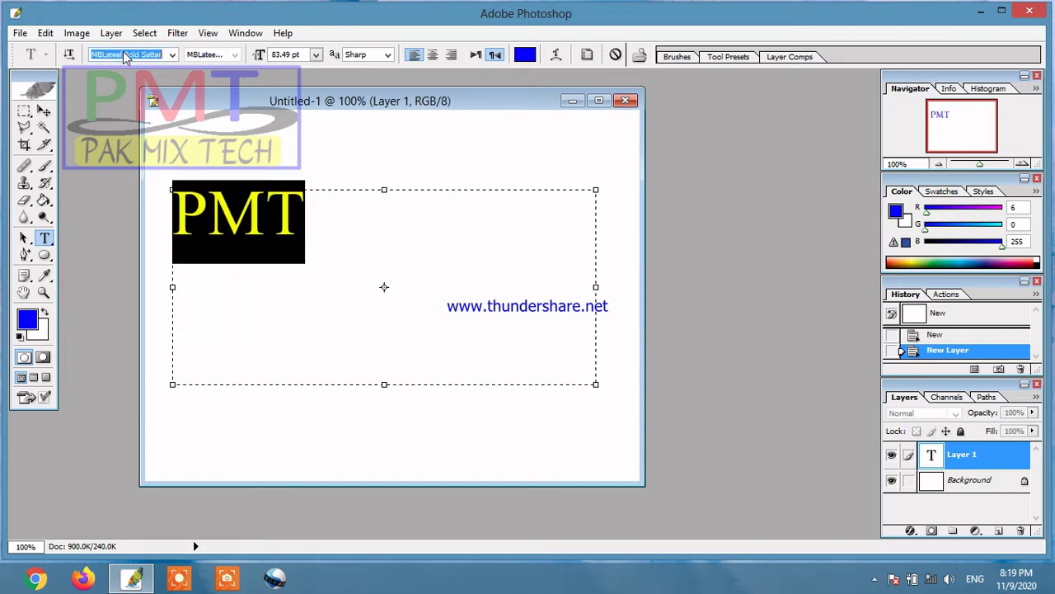
pyautogui.press('Up')
pyautogui.press('Up')
pyautogui.press('Up')
pyautogui.press('Up')
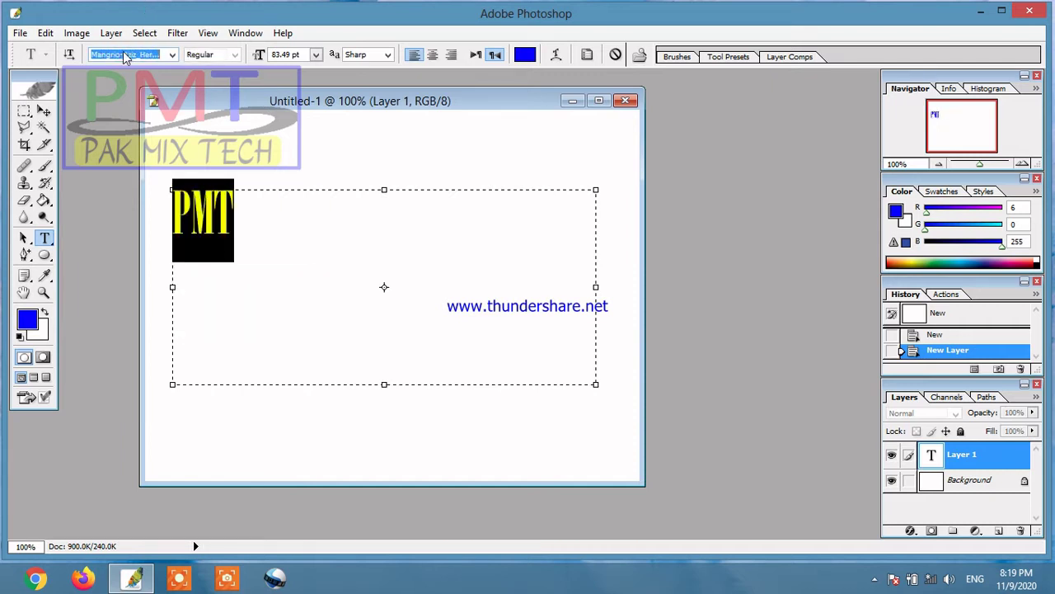
pyautogui.press('Up')
pyautogui.press('Up')
pyautogui.press('Up')
pyautogui.press('Up')
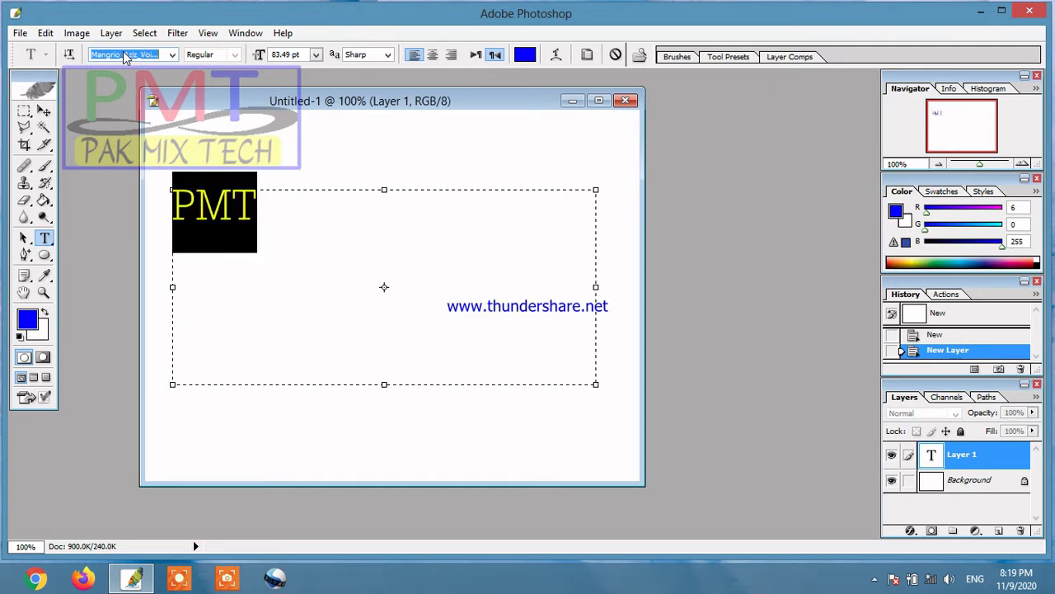
pyautogui.press('Up')
pyautogui.press('Up')
pyautogui.press('Up')
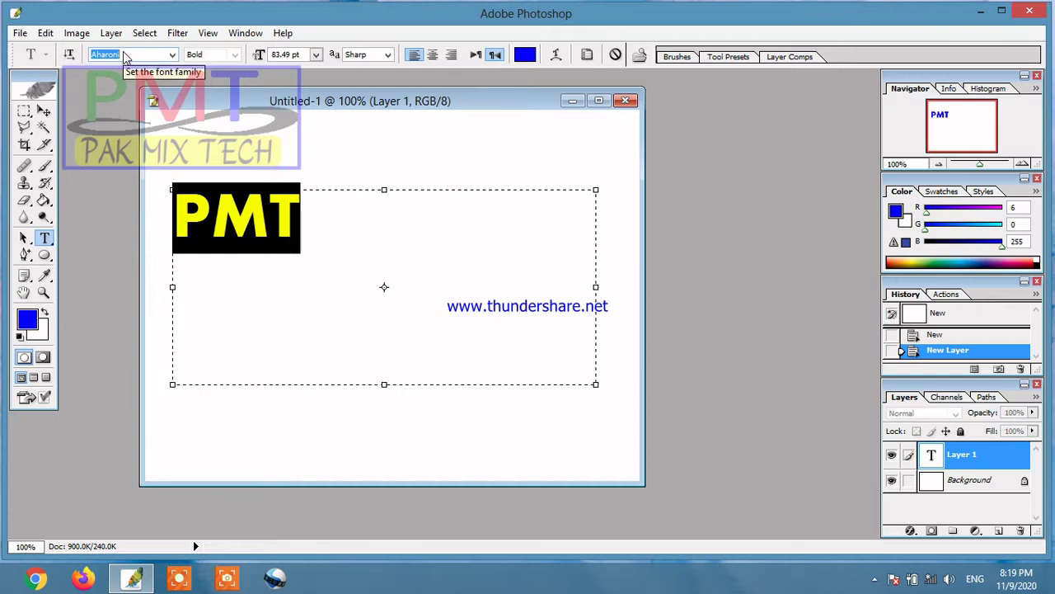
# Scale the PMT text with Free Transform until the letters span nearly the full canvas width
pyautogui.moveTo(596, 384); pyautogui.dragTo(522, 370)
pyautogui.click(44, 110)
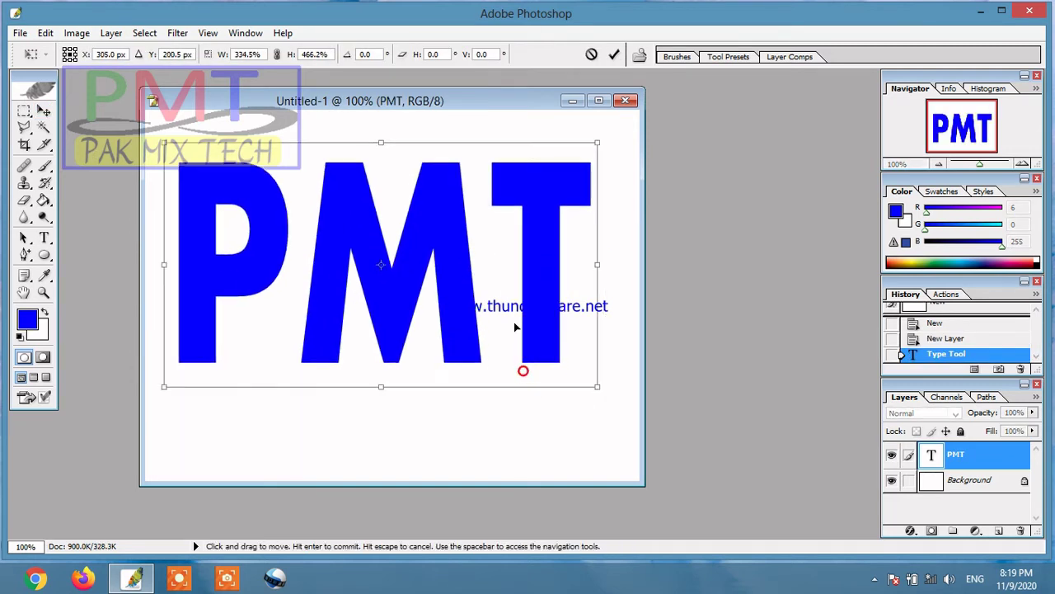
pyautogui.moveTo(597, 385); pyautogui.dragTo(627, 405)
pyautogui.press('Return')
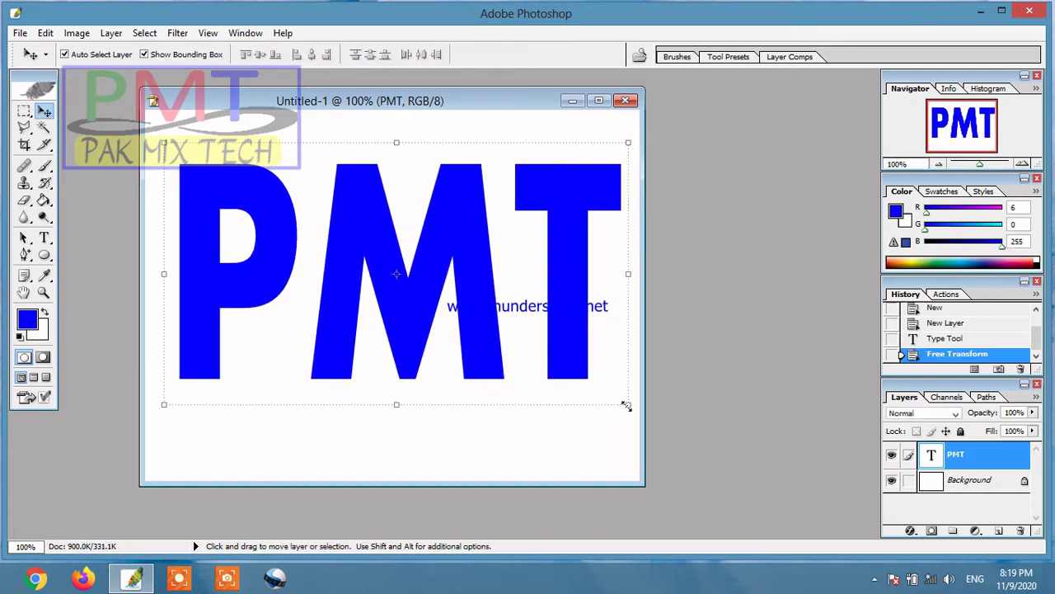
# Select a thin horizontal strip across the tops of the PMT letters and set the foreground color to white (FFFFFF)
pyautogui.click(25, 113)
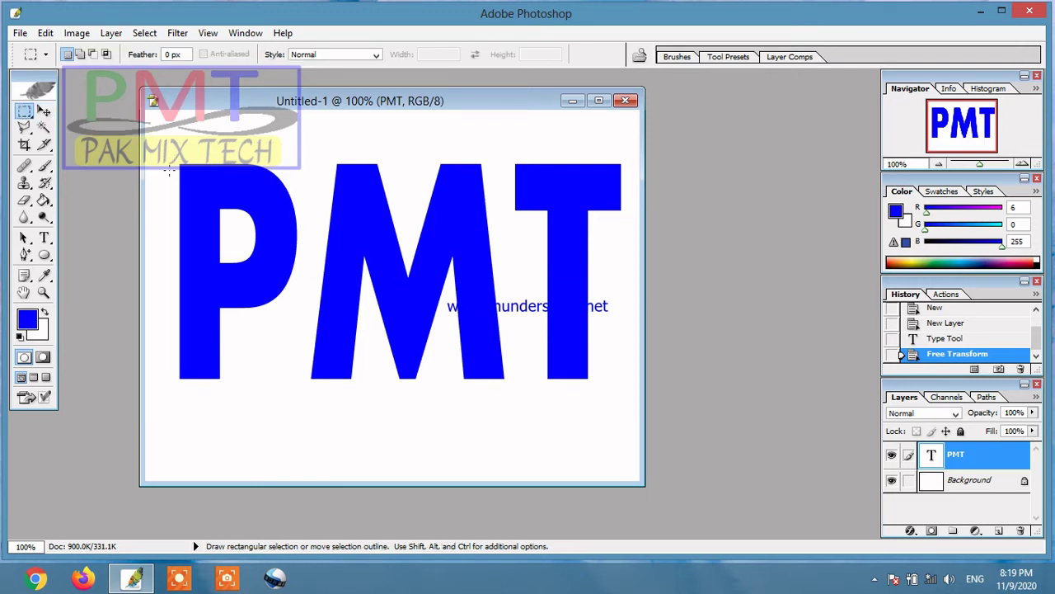
pyautogui.moveTo(413, 191); pyautogui.dragTo(632, 181)
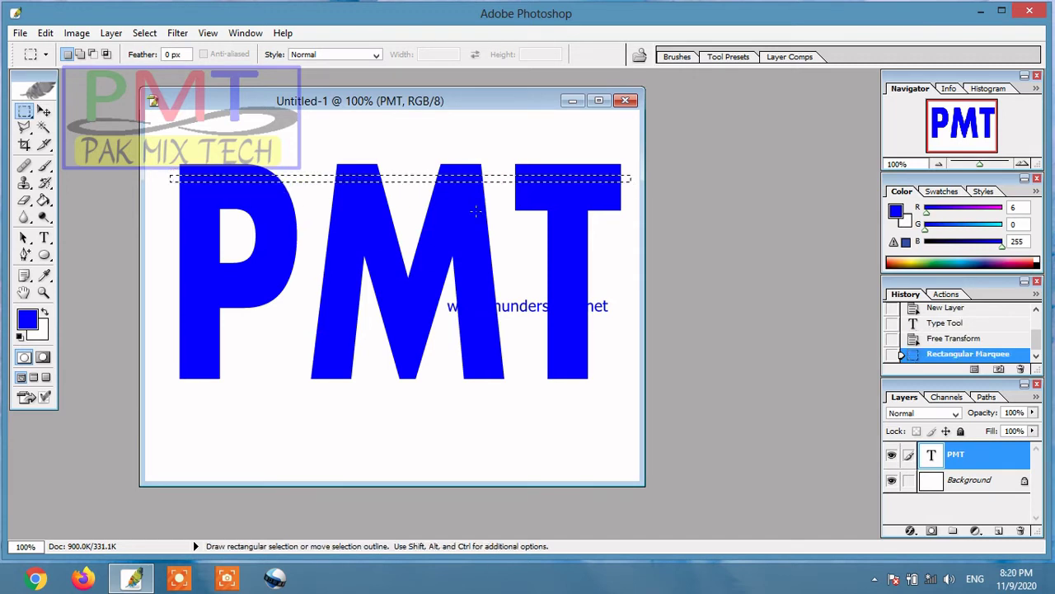
pyautogui.click(28, 318)
pyautogui.moveTo(384, 211); pyautogui.dragTo(342, 198)
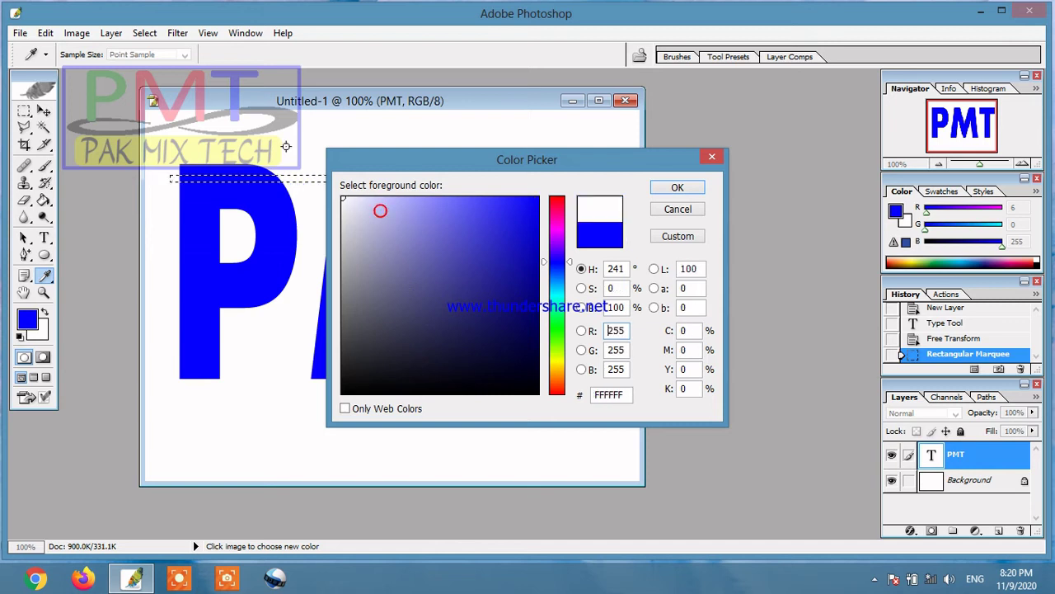
pyautogui.click(664, 190)
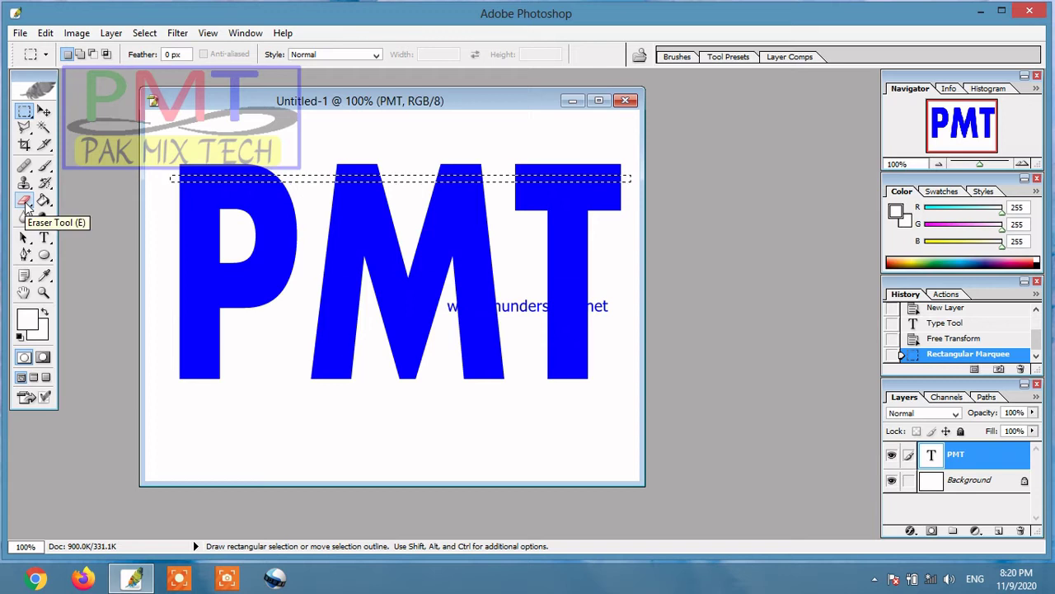
# Rasterize the PMT type layer and erase the letters inside the selected strip
pyautogui.click(25, 200)
pyautogui.click(184, 180)
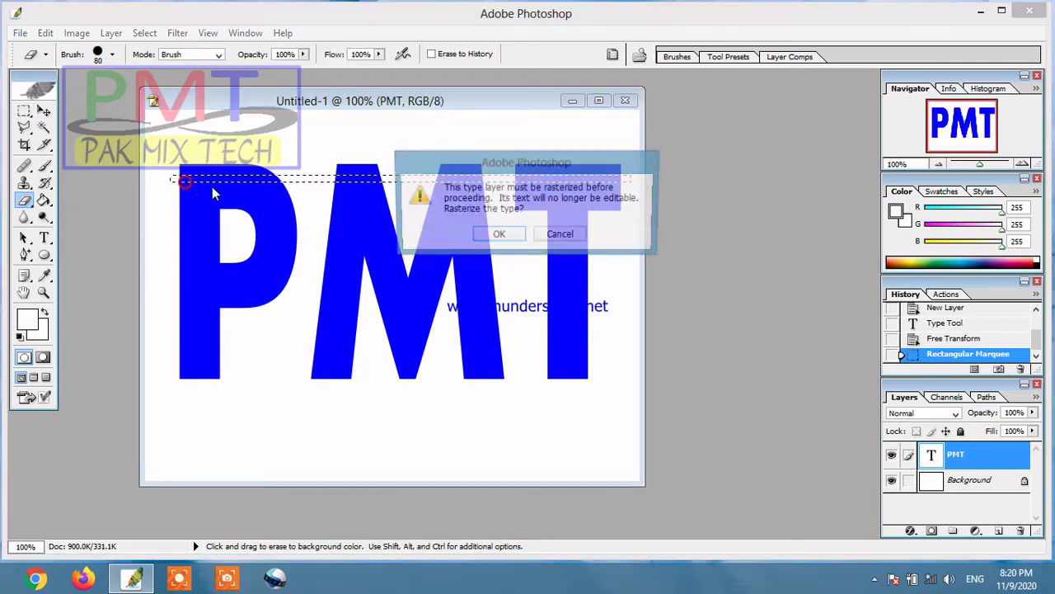
pyautogui.click(500, 234)
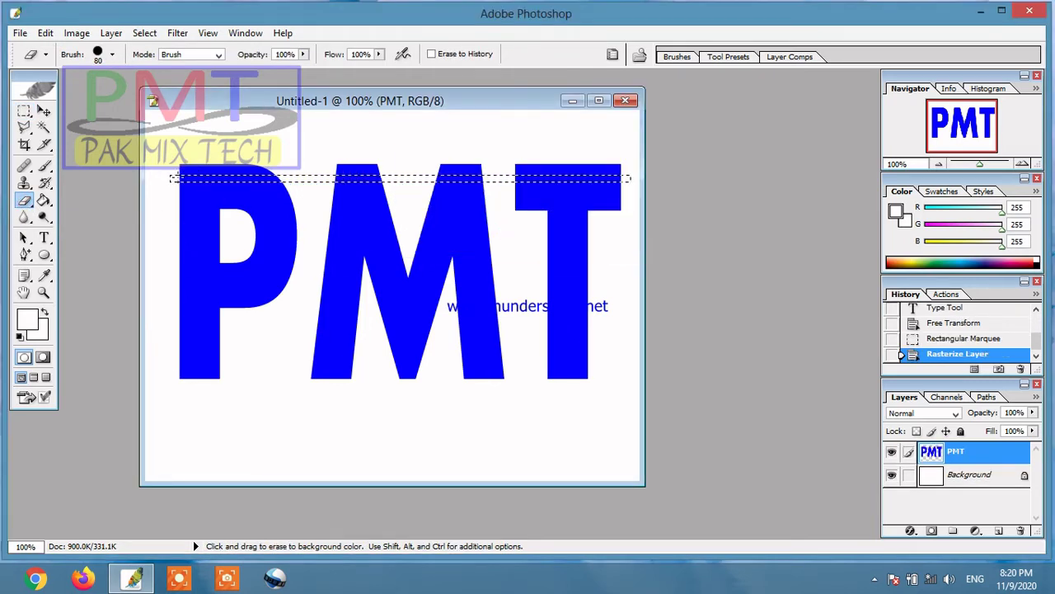
pyautogui.moveTo(673, 168); pyautogui.dragTo(570, 190)
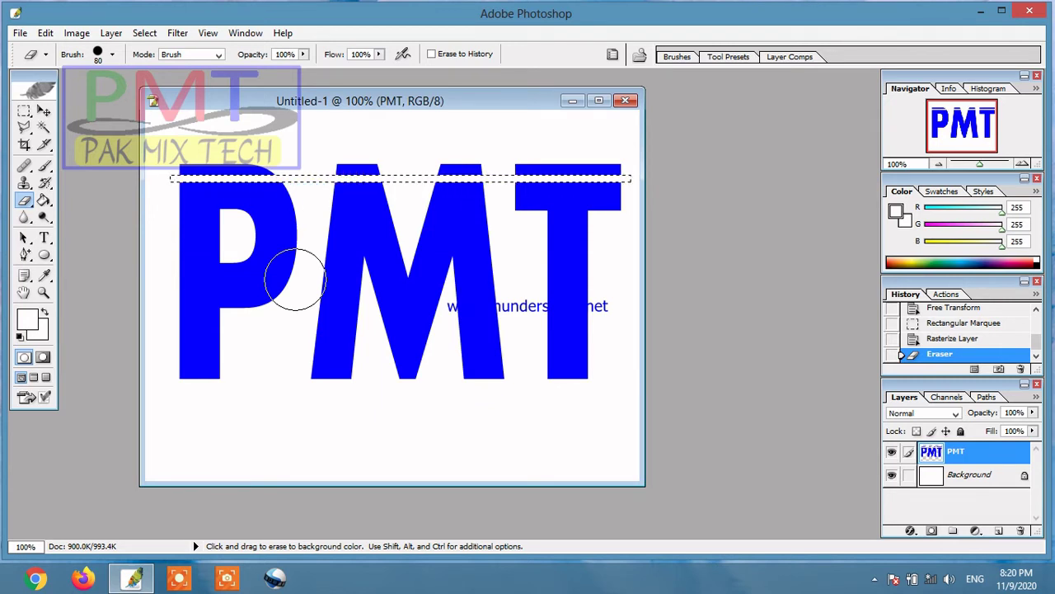
# Nudge the strip selection down just below the first gap and erase a second stripe through the letters
pyautogui.press('Down')
pyautogui.press('Down')
pyautogui.press('Down')
pyautogui.press('Down')
pyautogui.press('Down')
pyautogui.press('Down')
pyautogui.press('Down')
pyautogui.press('Down')
pyautogui.press('Down')
pyautogui.press('Down')
pyautogui.press('Down')
pyautogui.press('Down')
pyautogui.press('Down')
pyautogui.press('Down')
pyautogui.press('Down')
pyautogui.press('Down')
pyautogui.press('Down')
pyautogui.press('Down')
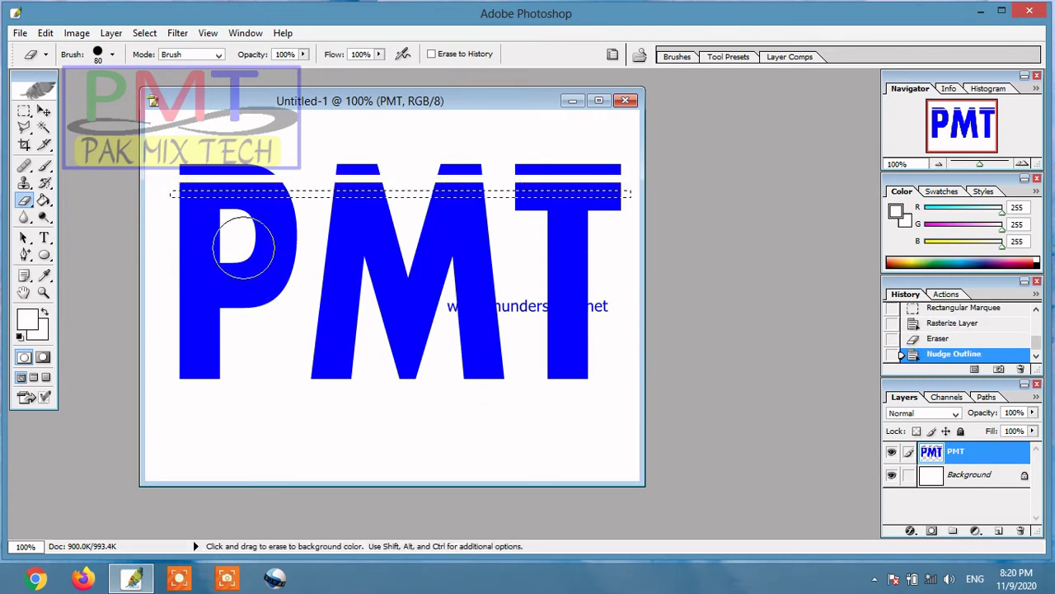
pyautogui.moveTo(202, 207); pyautogui.dragTo(594, 221)
# Move the strip selection down past the second gap and erase a third stripe across PMT
pyautogui.press('Down')
pyautogui.press('Down')
pyautogui.press('Down')
pyautogui.press('Down')
pyautogui.press('Down')
pyautogui.press('Down')
pyautogui.press('Down')
pyautogui.press('Down')
pyautogui.press('Down')
pyautogui.press('Down')
pyautogui.press('Down')
pyautogui.press('Down')
pyautogui.press('Down')
pyautogui.press('Down')
pyautogui.moveTo(185, 210); pyautogui.dragTo(601, 216)
# Erase further evenly spaced stripes down the upper half of the PMT letters, nudging the strip selection lower between erasures
pyautogui.press('Down')
pyautogui.press('Down')
pyautogui.press('Down')
pyautogui.press('Down')
pyautogui.press('Down')
pyautogui.press('Down')
pyautogui.press('Down')
pyautogui.press('Down')
pyautogui.press('Down')
pyautogui.press('Down')
pyautogui.press('Down')
pyautogui.press('Down')
pyautogui.press('Down')
pyautogui.press('Down')
pyautogui.press('Down')
pyautogui.press('Down')
pyautogui.press('Down')
pyautogui.press('Down')
pyautogui.press('Down')
pyautogui.press('Down')
pyautogui.press('Down')
pyautogui.press('Down')
pyautogui.press('Down')
pyautogui.press('Down')
pyautogui.press('Down')
pyautogui.press('Down')
pyautogui.press('Down')
pyautogui.press('Down')
pyautogui.press('Down')
pyautogui.press('Down')
pyautogui.press('Down')
pyautogui.press('Down')
pyautogui.press('Down')
pyautogui.press('Down')
pyautogui.press('Down')
pyautogui.press('Down')
pyautogui.press('Down')
pyautogui.press('Down')
pyautogui.press('Down')
pyautogui.press('Down')
pyautogui.press('Down')
pyautogui.press('Down')
pyautogui.press('Down')
pyautogui.press('Down')
pyautogui.press('Down')
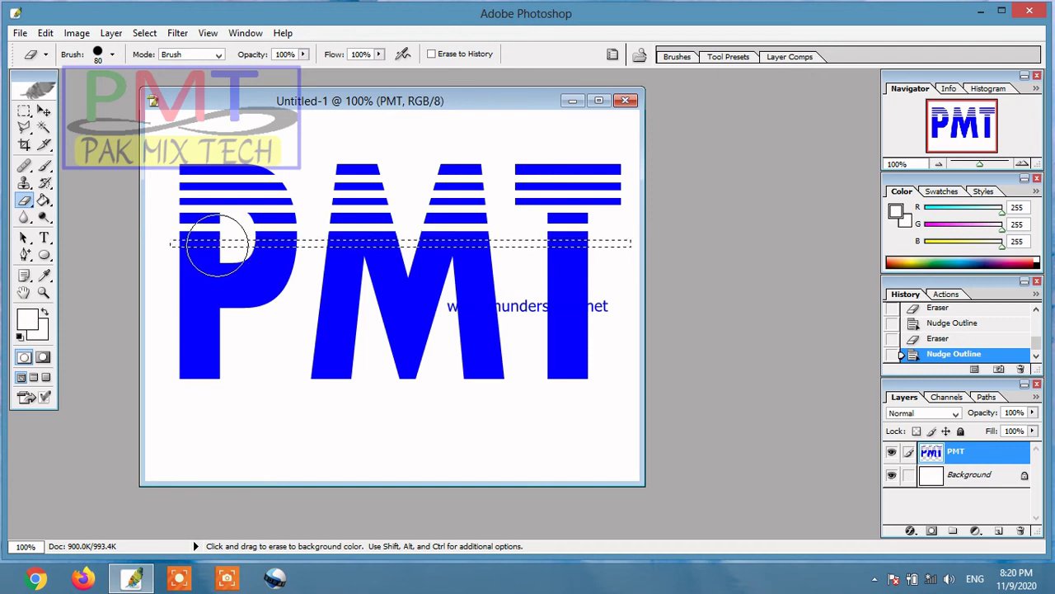
# Erase a stripe level with the lower part of the P's hole and nudge the strip selection just past the next blue band
pyautogui.press('Down')
pyautogui.press('Down')
pyautogui.press('Down')
pyautogui.press('Down')
pyautogui.press('Down')
pyautogui.press('Down')
pyautogui.press('Down')
pyautogui.press('Down')
pyautogui.press('Down')
pyautogui.press('Down')
pyautogui.press('Down')
pyautogui.press('Down')
pyautogui.press('Down')
pyautogui.press('Down')
pyautogui.press('Down')
pyautogui.press('Down')
pyautogui.press('Down')
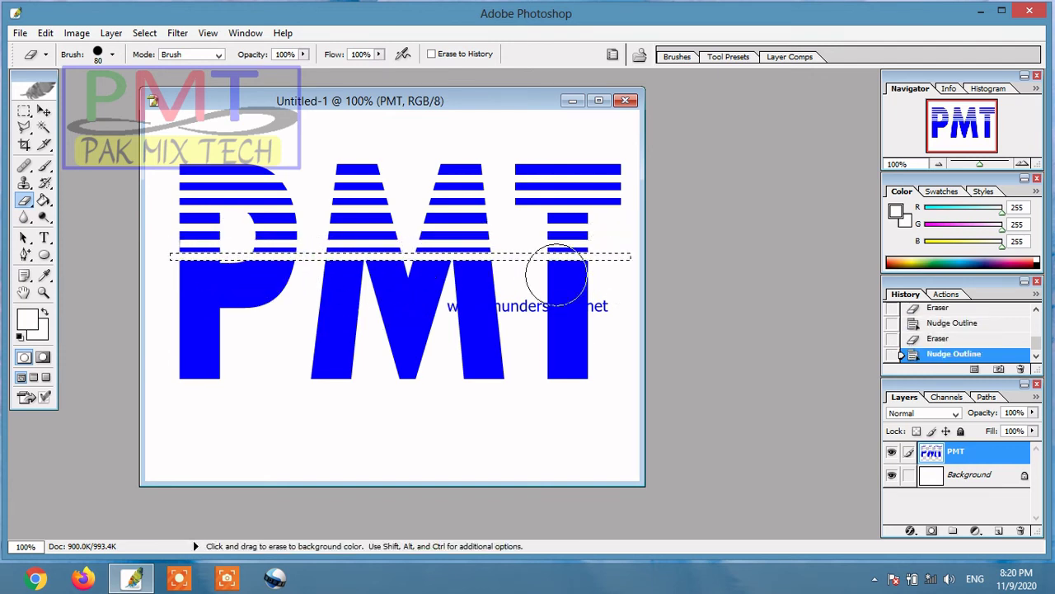
# Keep nudging the strip selection down and erase more stripes across PMT through the lower curve of the P's bowl
pyautogui.press('Down')
pyautogui.press('Down')
pyautogui.press('Down')
pyautogui.press('Down')
pyautogui.press('Down')
pyautogui.press('Down')
pyautogui.press('Down')
pyautogui.press('Down')
pyautogui.press('Down')
pyautogui.press('Down')
pyautogui.press('Down')
pyautogui.press('Down')
pyautogui.press('Down')
pyautogui.press('Down')
pyautogui.press('Down')
pyautogui.press('Down')
pyautogui.press('Down')
pyautogui.press('Down')
pyautogui.press('Down')
pyautogui.press('Down')
pyautogui.press('Down')
pyautogui.press('Down')
pyautogui.press('Down')
pyautogui.press('Down')
pyautogui.press('Down')
pyautogui.press('Down')
pyautogui.press('Down')
pyautogui.press('Down')
pyautogui.press('Down')
pyautogui.press('Down')
pyautogui.press('Down')
pyautogui.press('Down')
pyautogui.press('Down')
pyautogui.press('Down')
pyautogui.press('Down')
pyautogui.press('Down')
pyautogui.press('Down')
pyautogui.moveTo(202, 301); pyautogui.dragTo(646, 310)
# Move the strip selection down to the base of the P's bowl, erase the last stripe across PMT, and deselect
pyautogui.press('Down')
pyautogui.press('Down')
pyautogui.press('Down')
pyautogui.press('Down')
pyautogui.press('Down')
pyautogui.press('Down')
pyautogui.press('Down')
pyautogui.press('Down')
pyautogui.press('Down')
pyautogui.press('Down')
pyautogui.press('Down')
pyautogui.moveTo(213, 304); pyautogui.dragTo(743, 305)
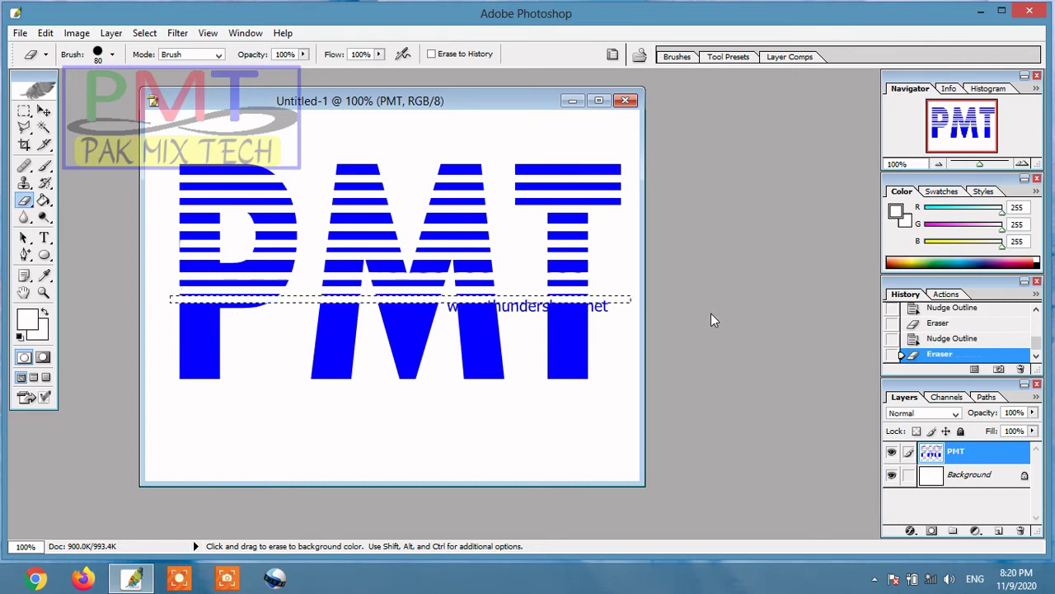
pyautogui.press('Down')
pyautogui.press('Down')
pyautogui.moveTo(711, 313)
pyautogui.mouseDown()
pyautogui.moveTo(207, 305)
pyautogui.moveTo(826, 311)
pyautogui.mouseUp()
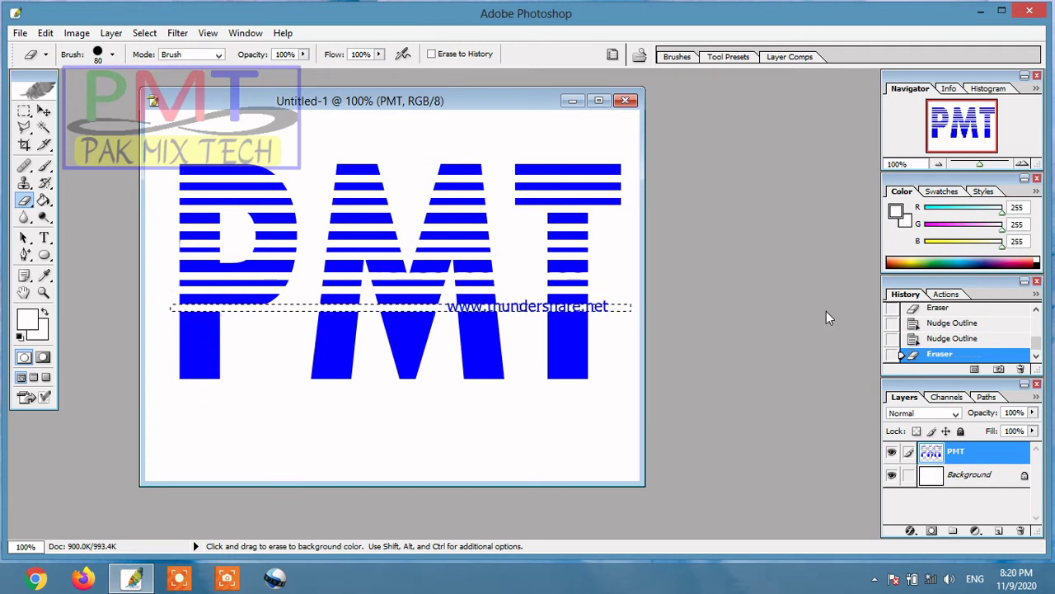
pyautogui.hotkey('ctrl', 'd')
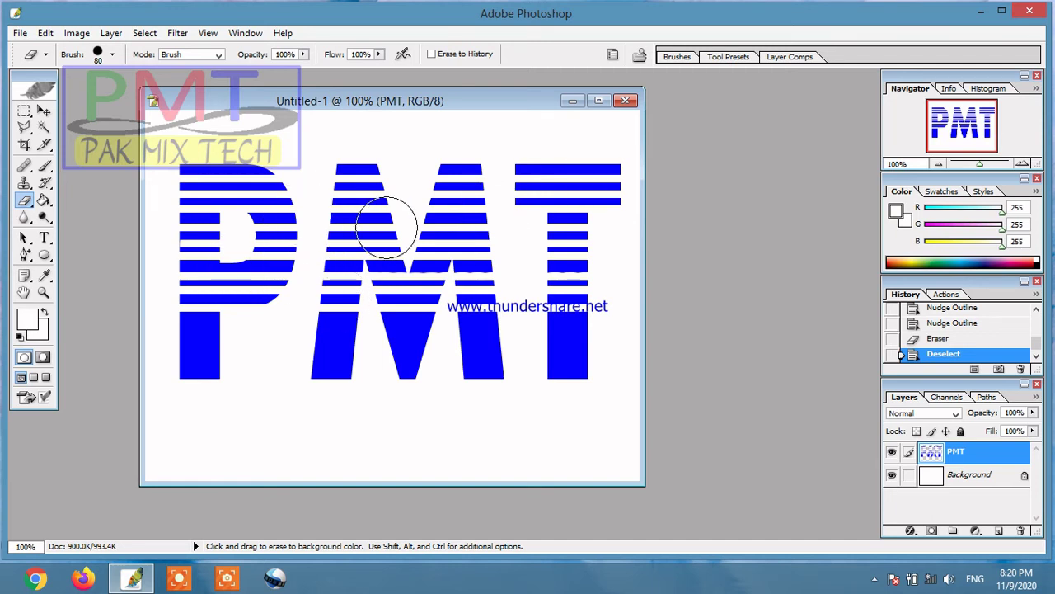
# Set the foreground color to bright yellow (R 255, G 228, B 0)
pyautogui.click(30, 320)
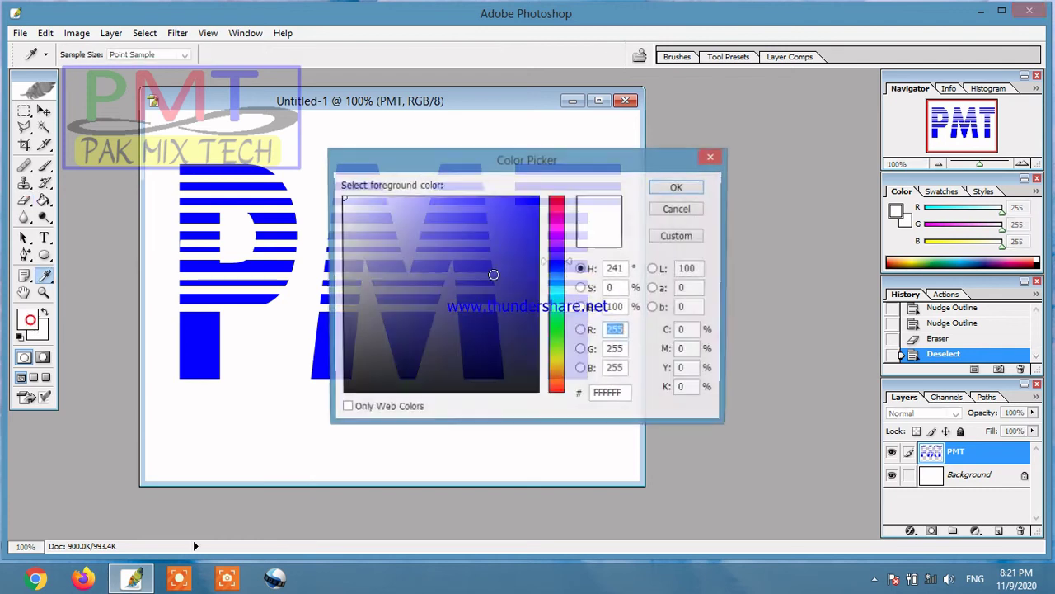
pyautogui.click(558, 363)
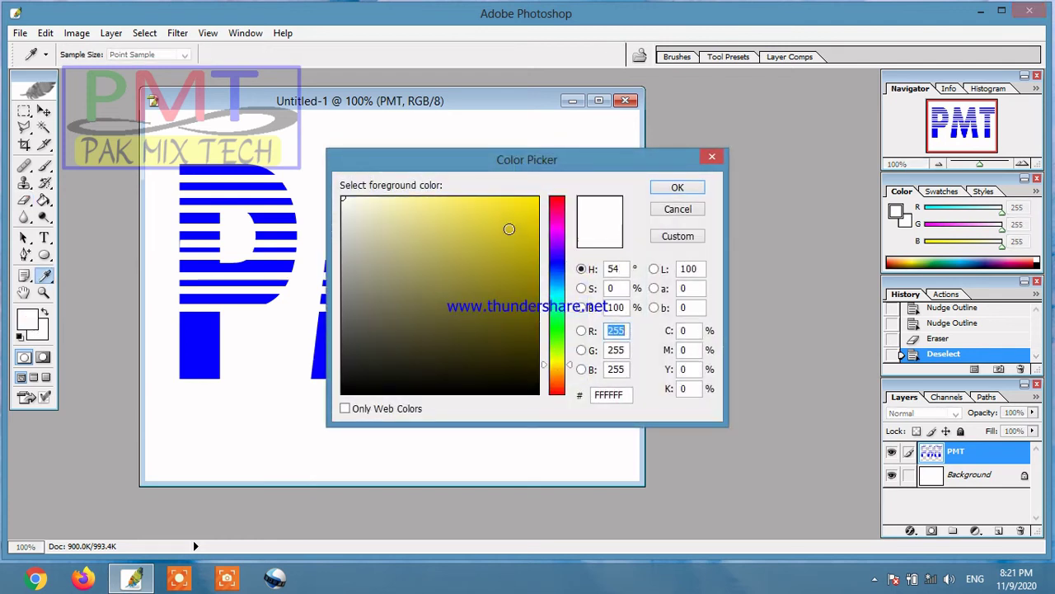
pyautogui.click(510, 221)
pyautogui.click(672, 188)
# Add the yellow text "pak" in Aharoni Bold below the letter P
pyautogui.click(44, 238)
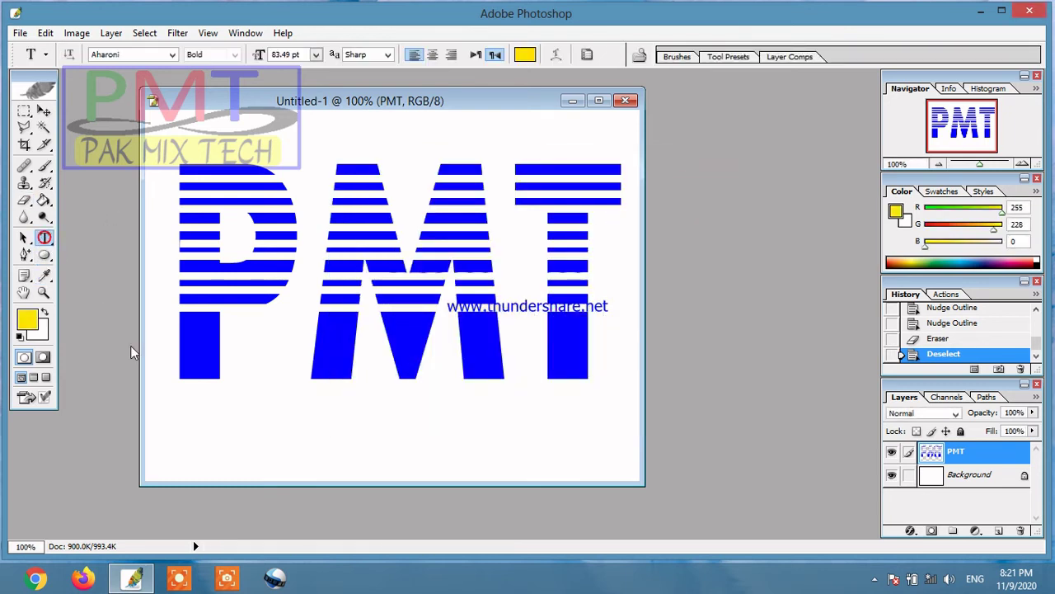
pyautogui.click(191, 425)
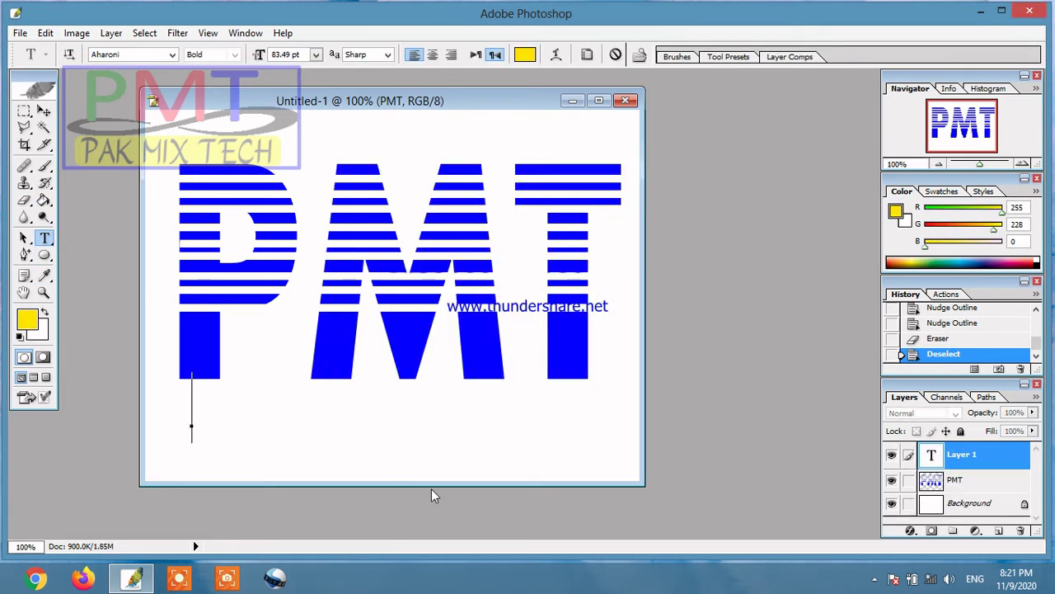
pyautogui.write('I')
pyautogui.write('al')
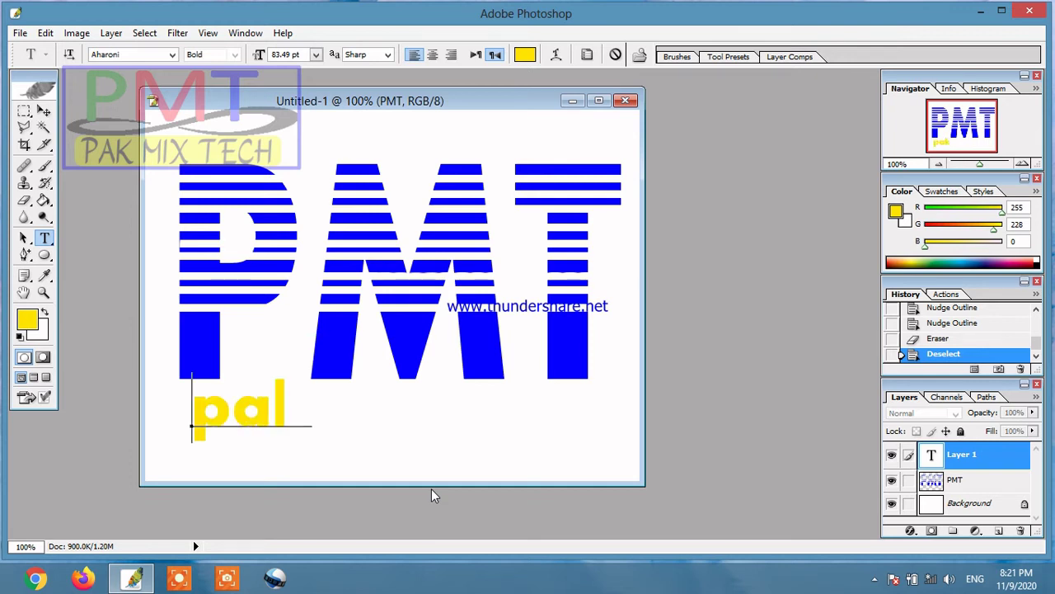
# Scale the "pak" text to about 50% width and 55% height, rotate it about -89°, and place it on the P's solid stem
pyautogui.click(44, 111)
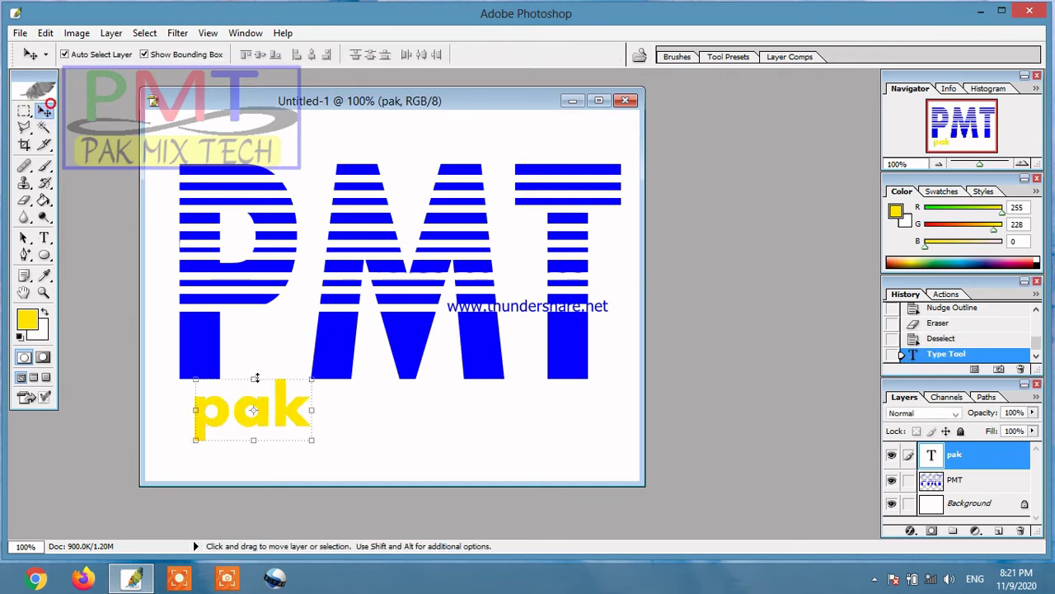
pyautogui.moveTo(307, 381); pyautogui.dragTo(167, 341)
pyautogui.moveTo(228, 420); pyautogui.dragTo(196, 334)
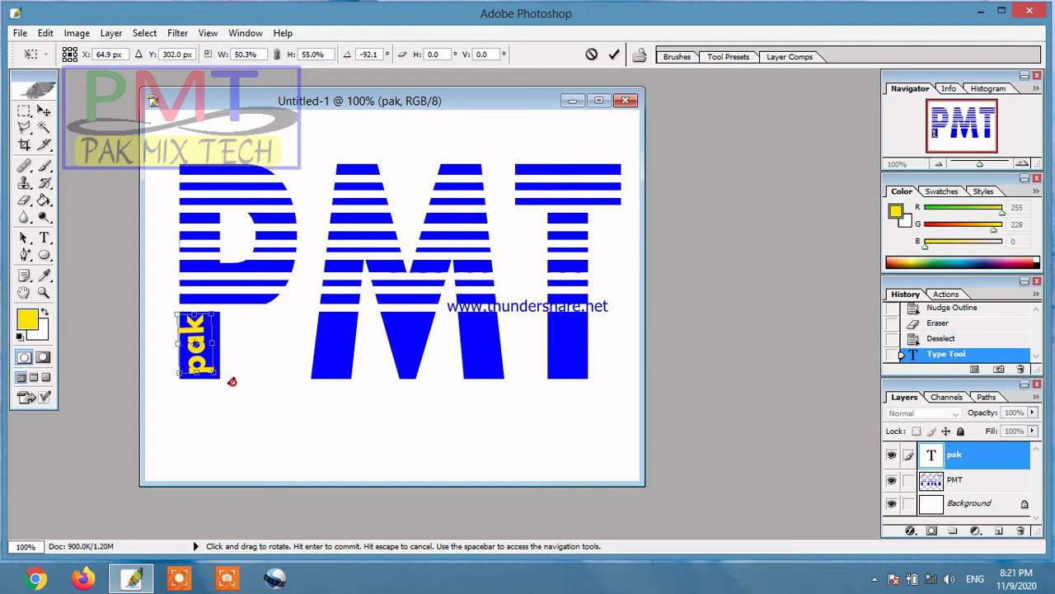
pyautogui.moveTo(232, 381); pyautogui.dragTo(228, 381)
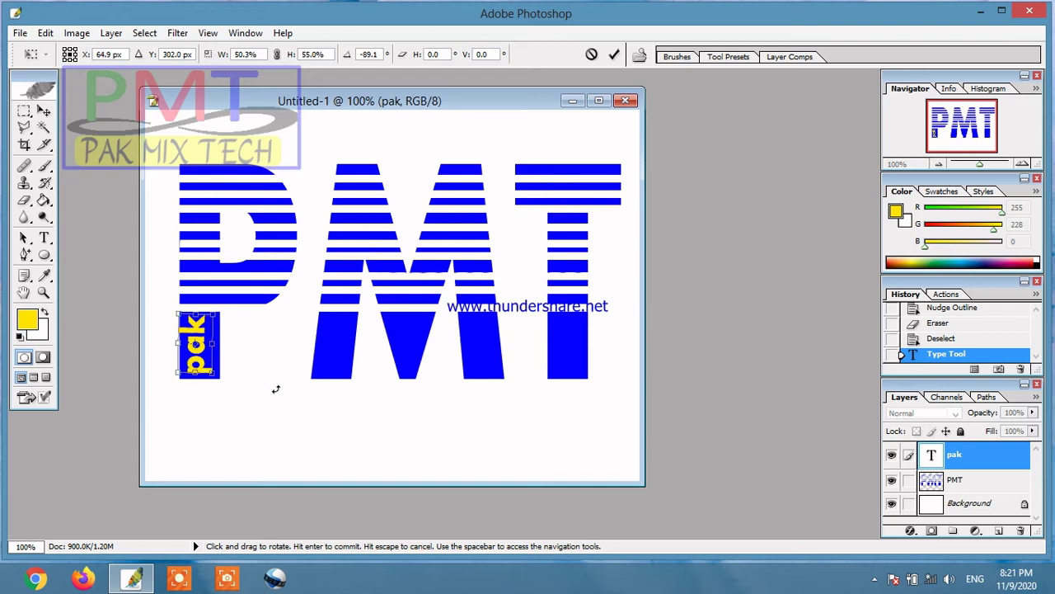
pyautogui.press('Return')
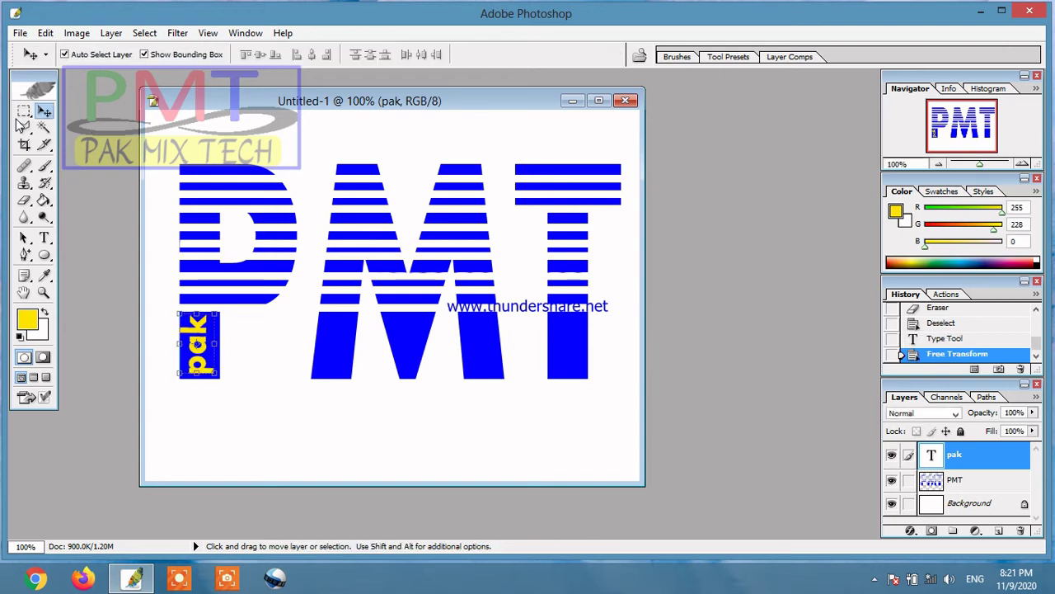
# Add the yellow text "Mix" below the letter M as a new type layer
pyautogui.click(44, 126)
pyautogui.click(45, 239)
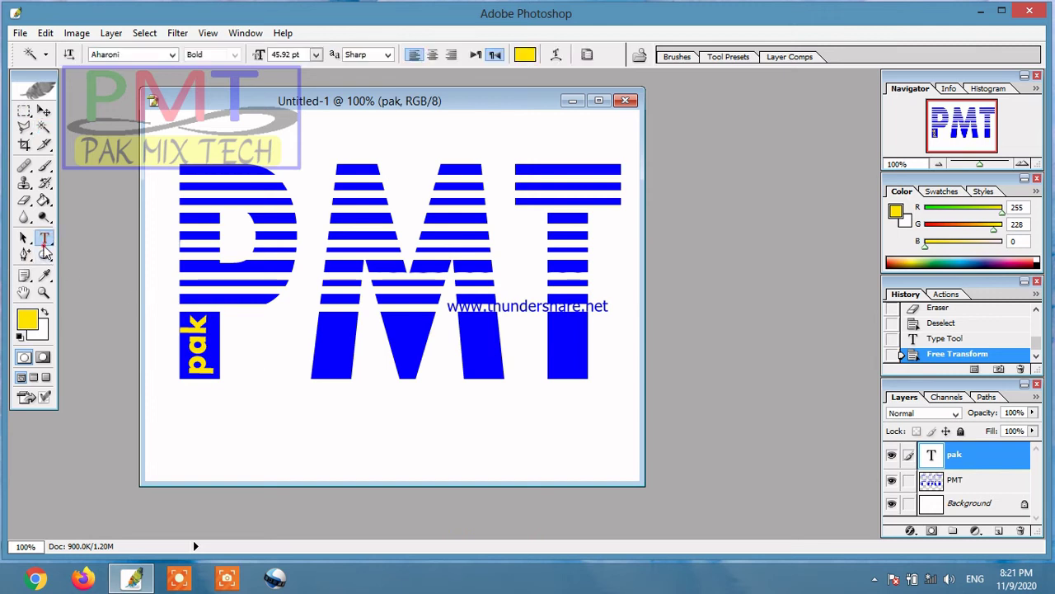
pyautogui.click(292, 425)
pyautogui.write('Mix')
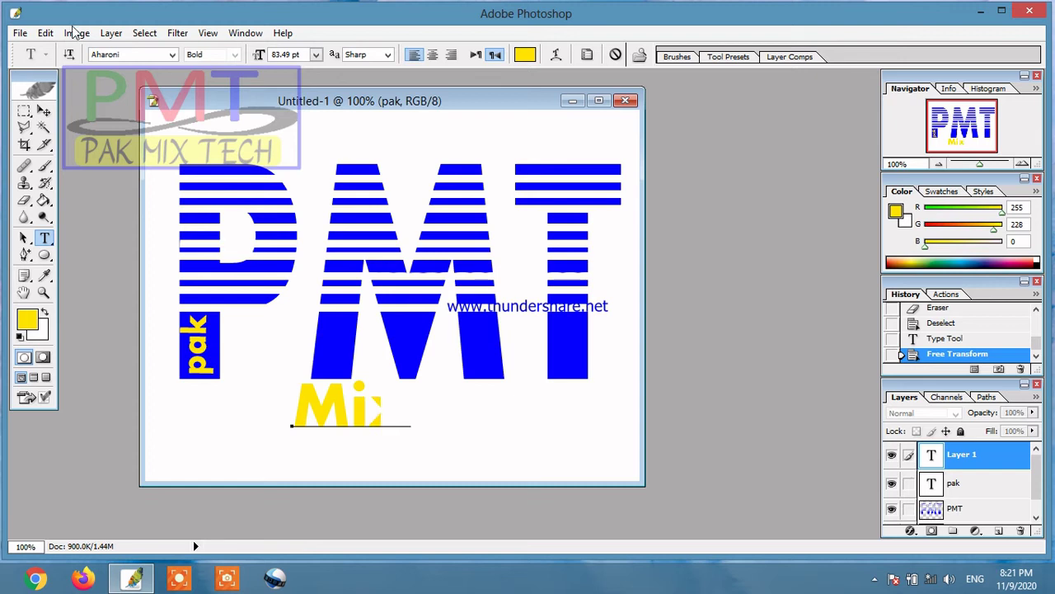
# Scale the "Mix" text to about 44% width and 53% height, rotate it about -91°, and place it on the M's first solid leg
pyautogui.click(44, 110)
pyautogui.hotkey('ctrl', 't')
pyautogui.moveTo(377, 383); pyautogui.dragTo(279, 353)
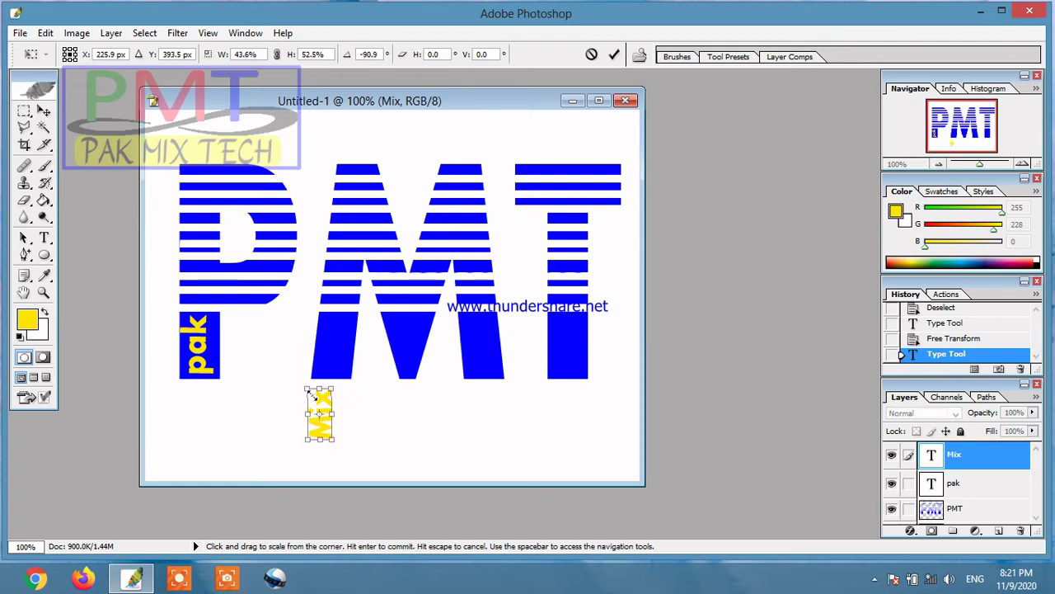
pyautogui.moveTo(320, 413); pyautogui.dragTo(338, 350)
pyautogui.moveTo(323, 407); pyautogui.dragTo(338, 343)
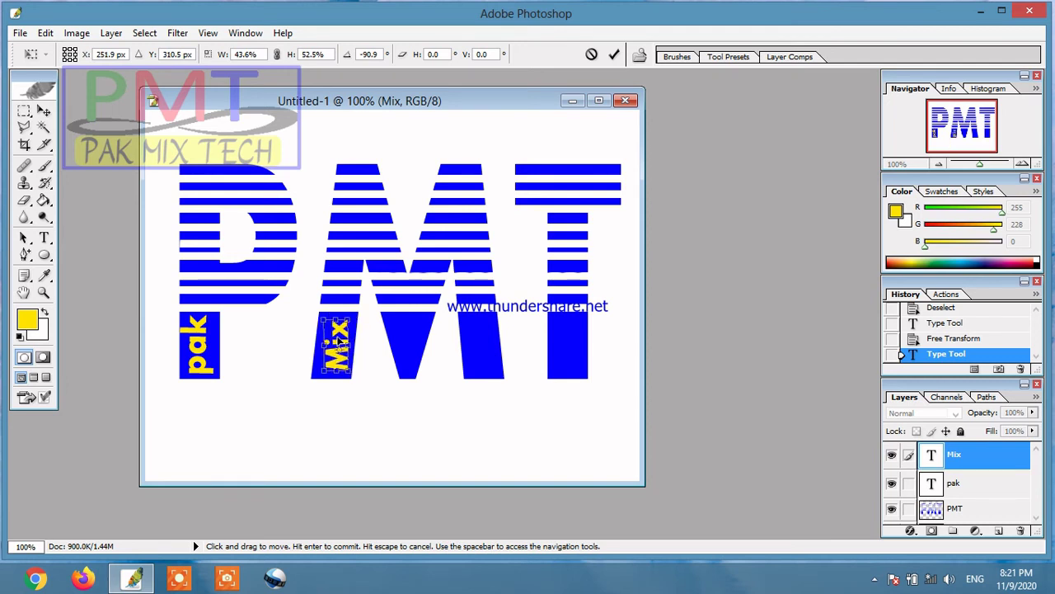
pyautogui.press('Return')
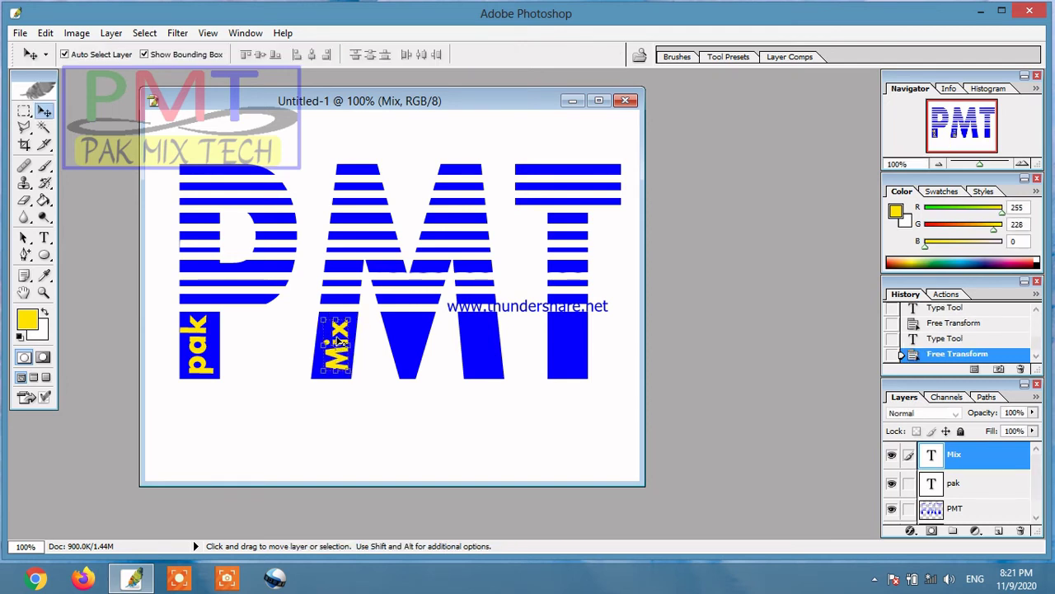
# Add the yellow text "Tech" below the M as a new type layer
pyautogui.click(44, 127)
pyautogui.click(44, 238)
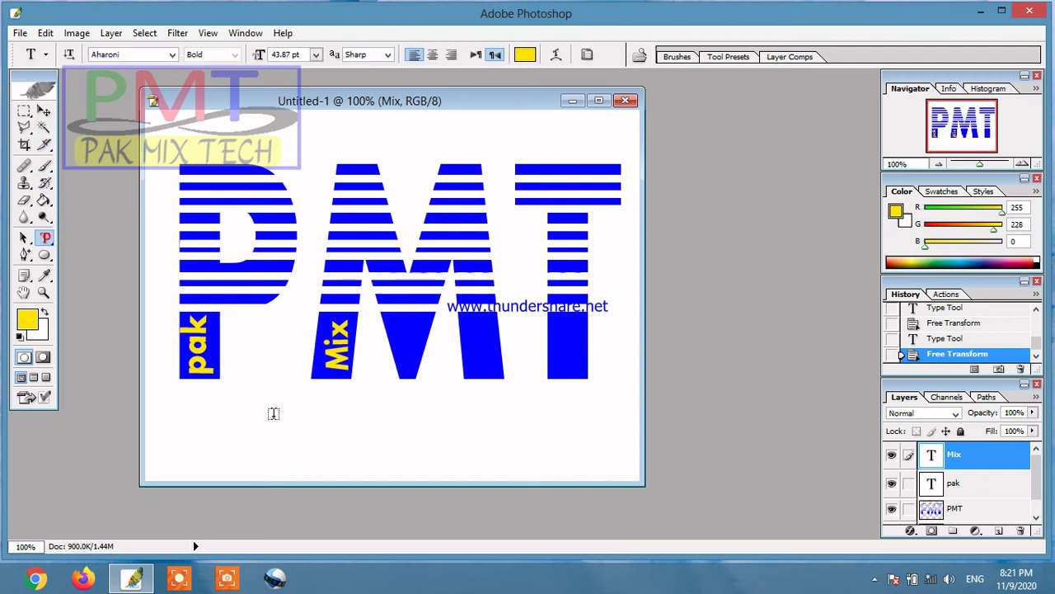
pyautogui.click(330, 425)
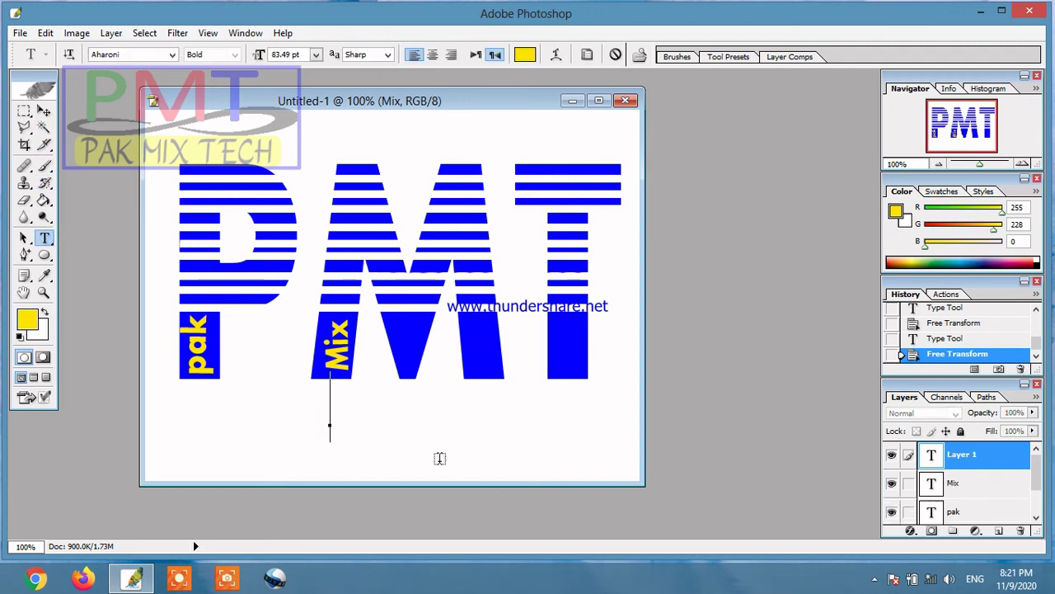
pyautogui.write('Tech')
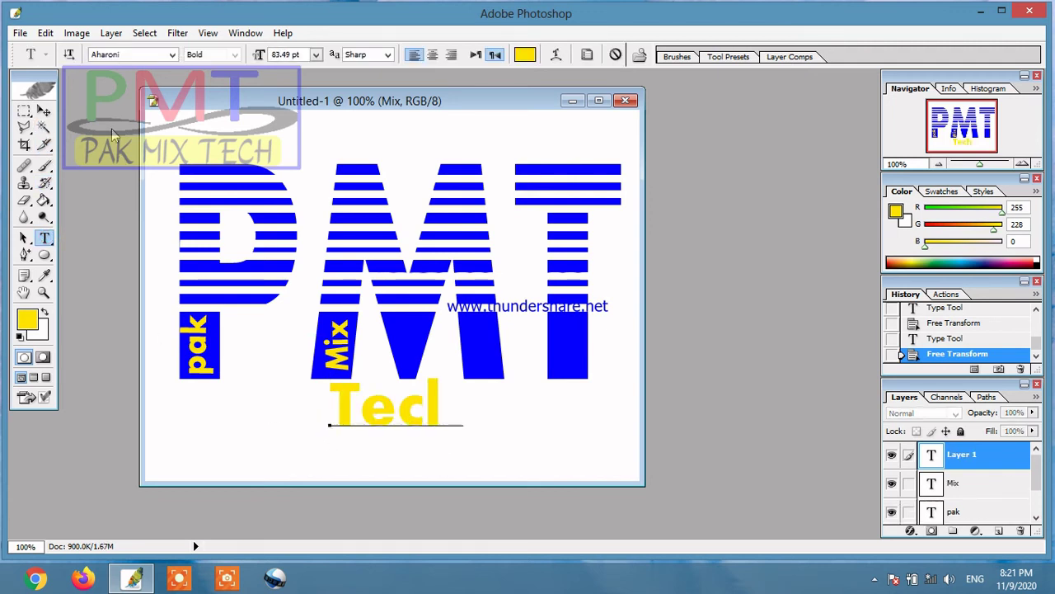
# Scale the "Tech" text to about 38% width and 39% height, rotate it about -89°, and place it on the T's solid stem
pyautogui.click(44, 110)
pyautogui.moveTo(460, 381); pyautogui.dragTo(339, 363)
pyautogui.moveTo(361, 403); pyautogui.dragTo(574, 329)
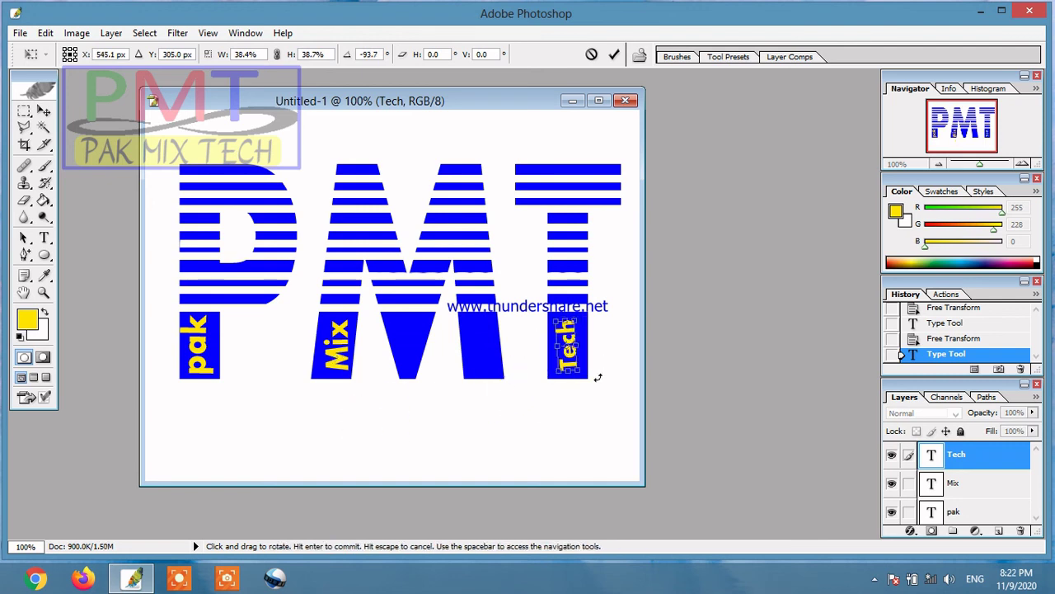
pyautogui.moveTo(594, 382); pyautogui.dragTo(589, 388)
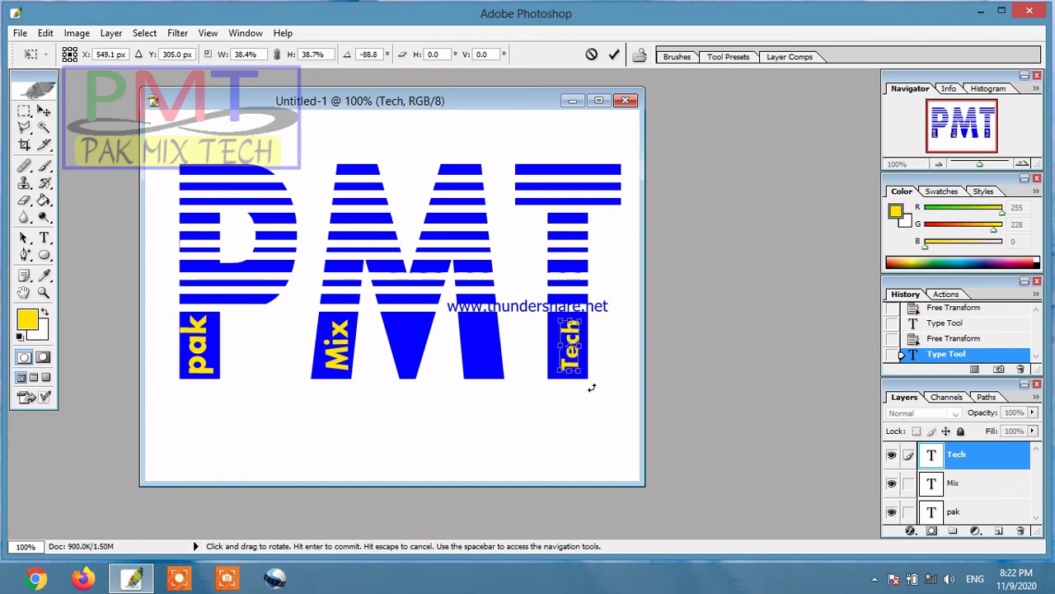
pyautogui.press('Return')
pyautogui.click(44, 127)
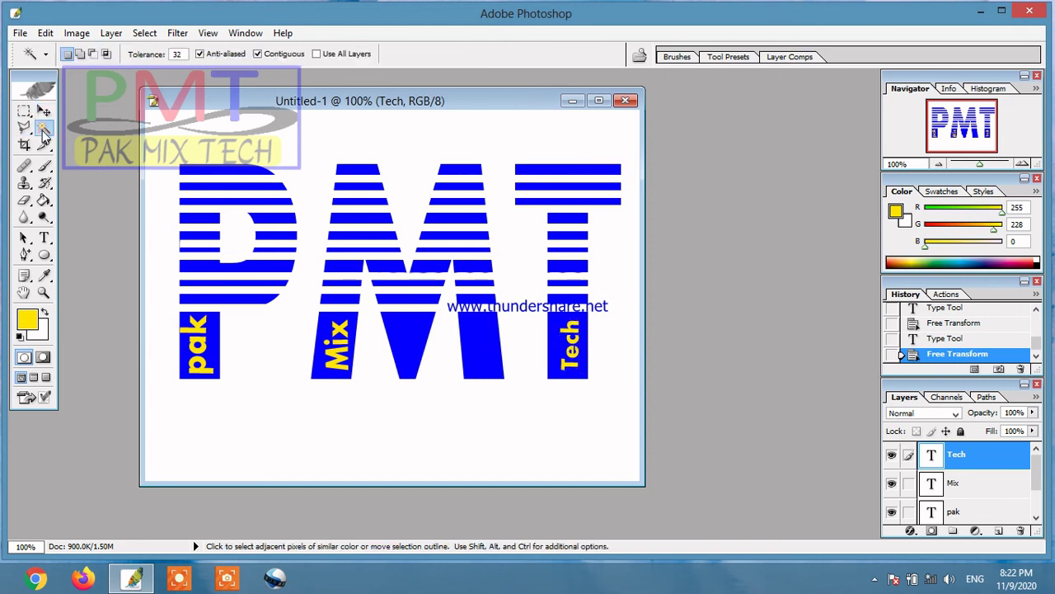